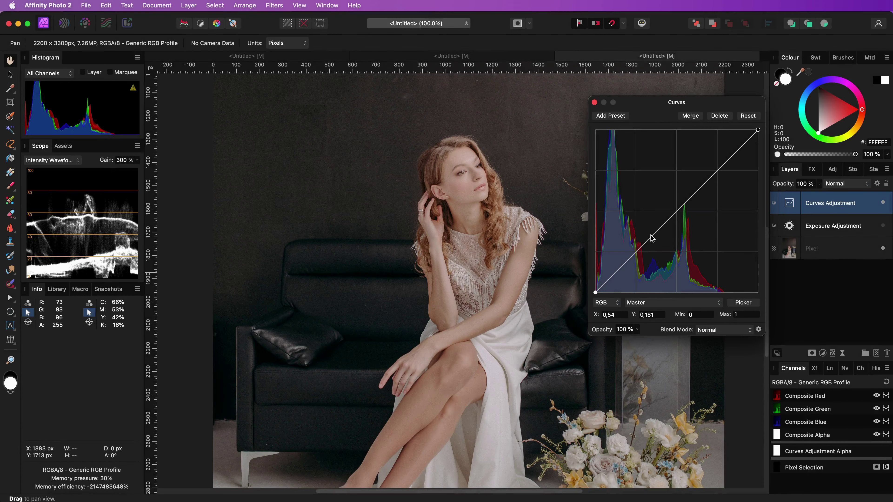
# Step: Bend the Curves line upward to brighten the sofa portrait
pyautogui.moveTo(640, 247); pyautogui.dragTo(665, 258)
# Step: Drop the Curves adjustment and set the Exposure layer to -3,666
pyautogui.click(594, 103)
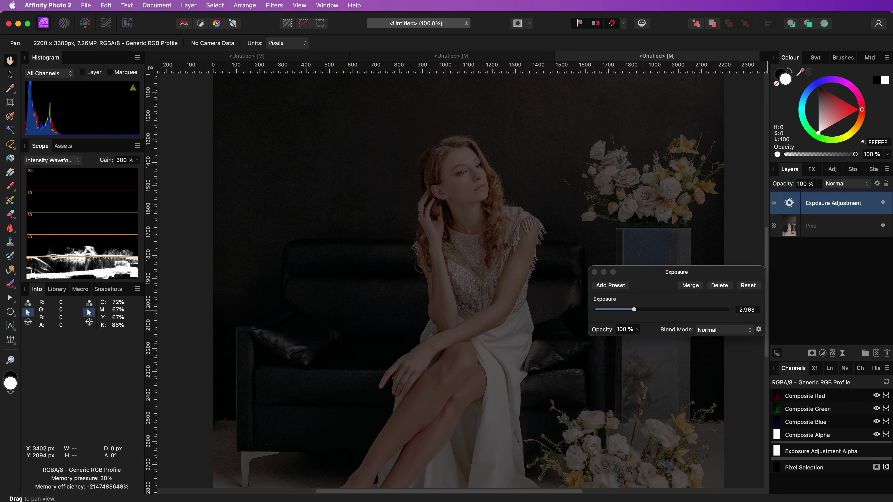
pyautogui.click(753, 310)
pyautogui.write('-')
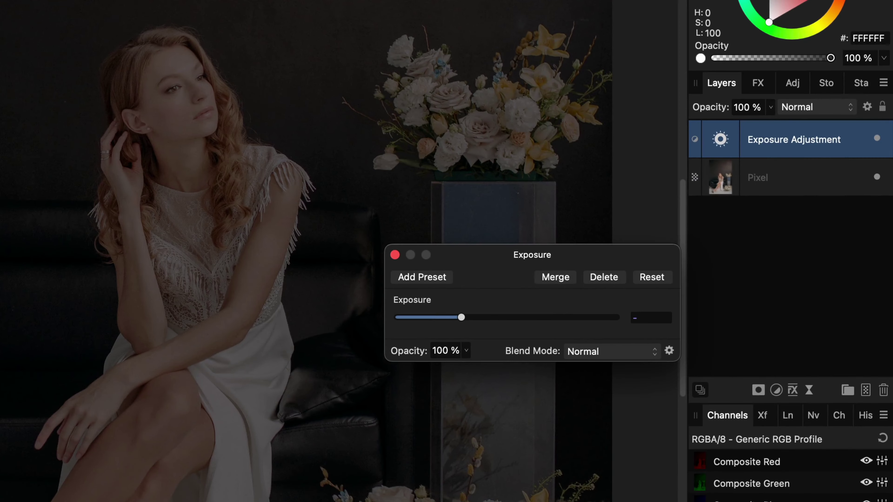
pyautogui.write('3,666')
pyautogui.press('Return')
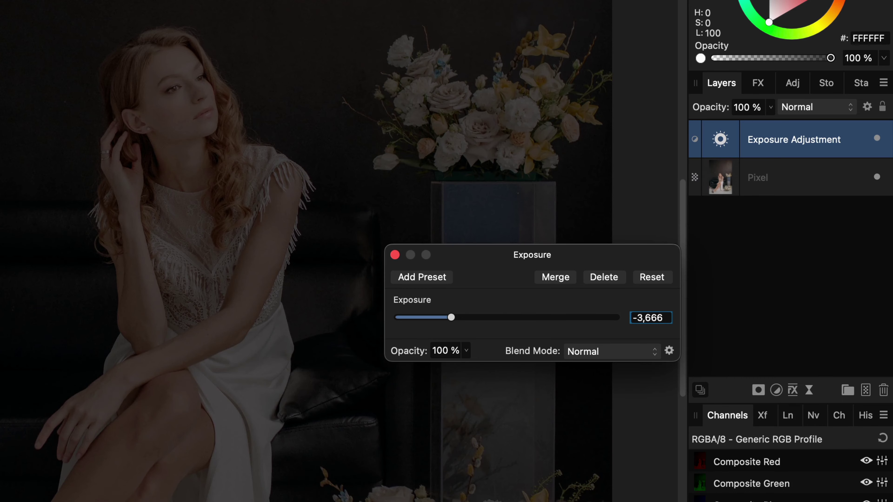
pyautogui.click(395, 254)
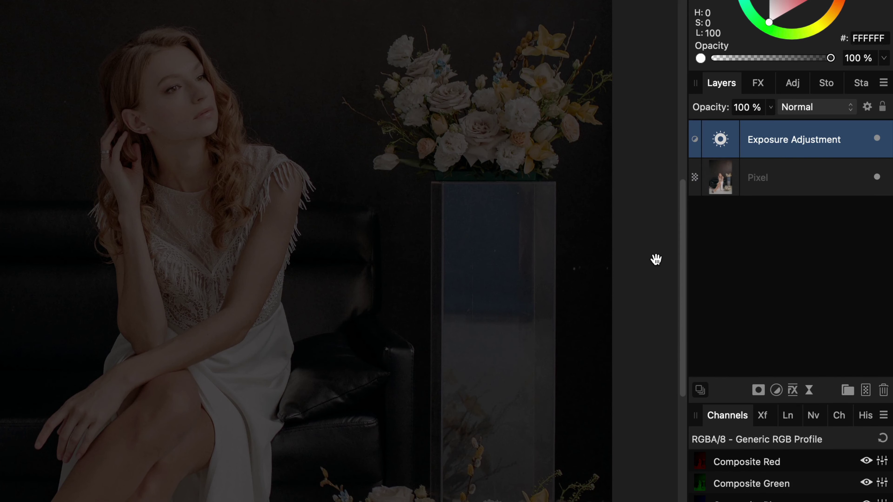
# Step: Duplicate the Exposure layer, set the copy to 3,666, and hide both Exposure layers
pyautogui.press('super+j')
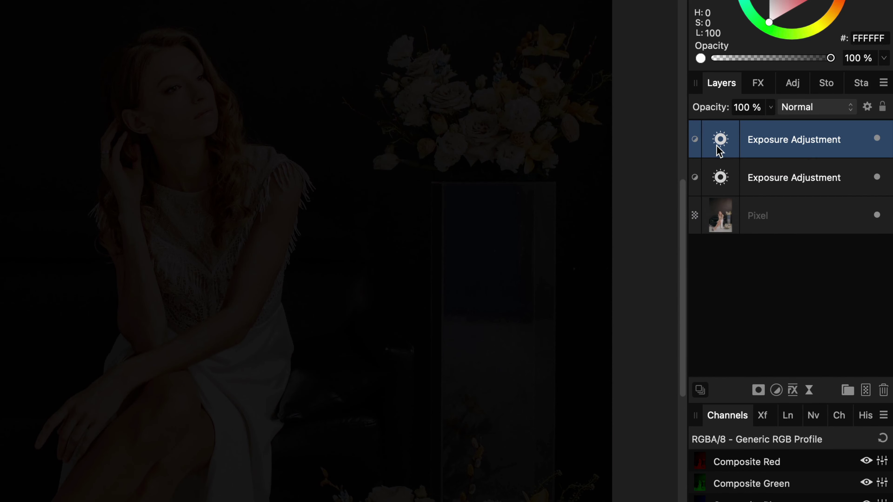
pyautogui.click(718, 147)
pyautogui.click(651, 318)
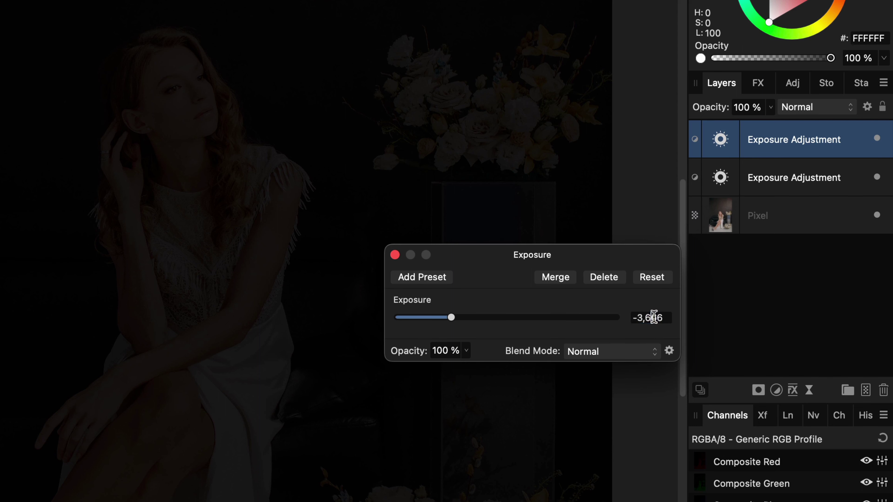
pyautogui.click(637, 318)
pyautogui.press('BackSpace')
pyautogui.press('Return')
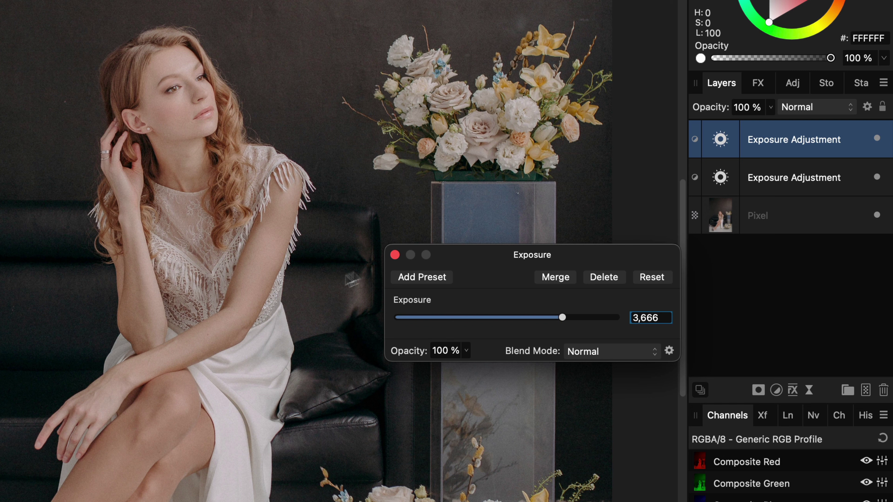
pyautogui.click(395, 255)
pyautogui.keyDown('shift'); pyautogui.click(764, 191); pyautogui.keyUp('shift')
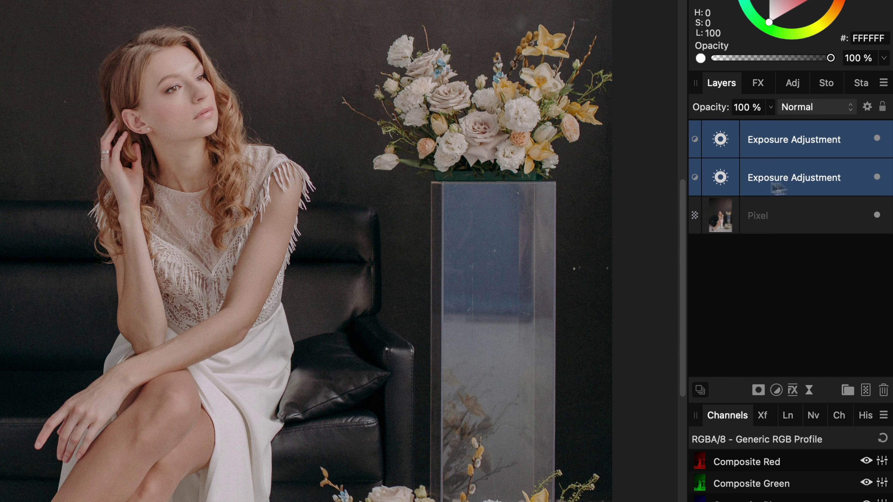
pyautogui.click(877, 177)
# Step: Set the lower Exposure layer's exposure to -10
pyautogui.click(720, 139)
pyautogui.click(877, 138)
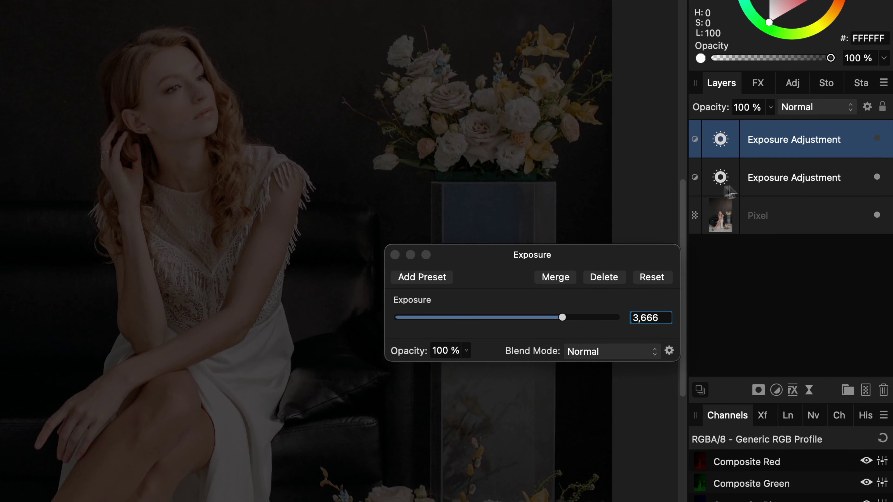
pyautogui.click(719, 187)
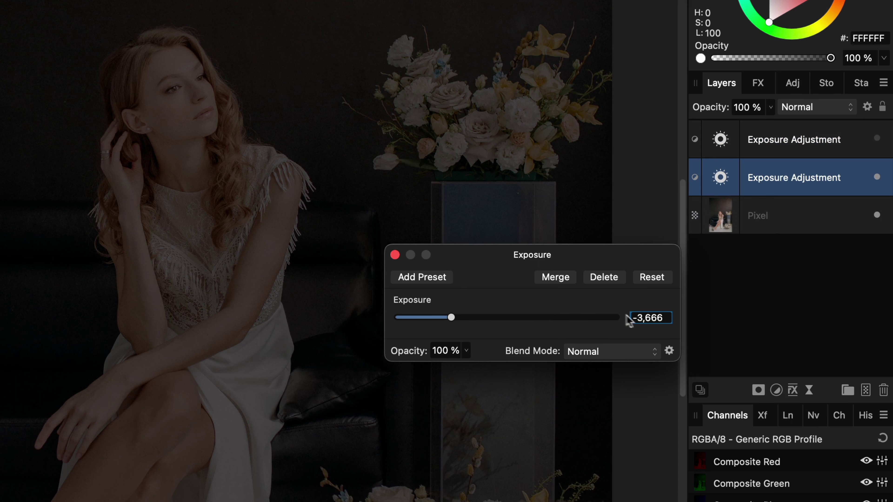
pyautogui.click(664, 319)
pyautogui.write('-10')
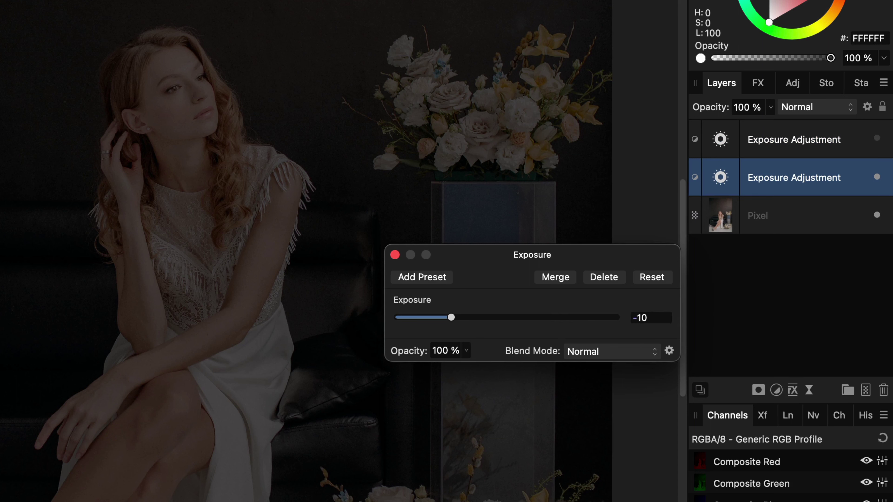
pyautogui.press('Return')
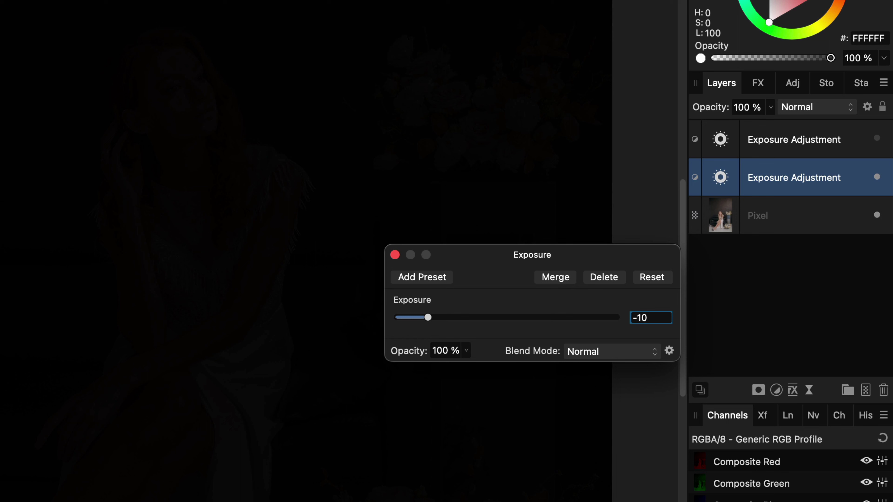
pyautogui.click(395, 255)
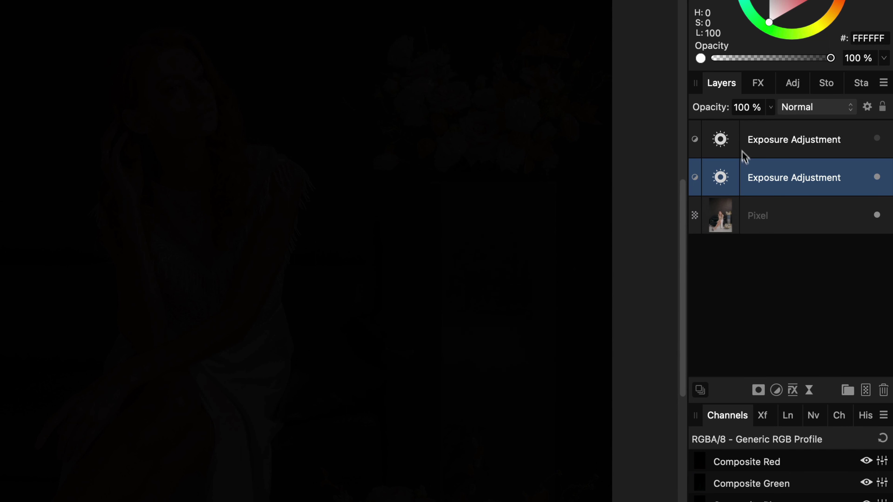
# Step: Make the top Exposure layer visible and set its exposure to 10
pyautogui.click(884, 144)
pyautogui.click(883, 140)
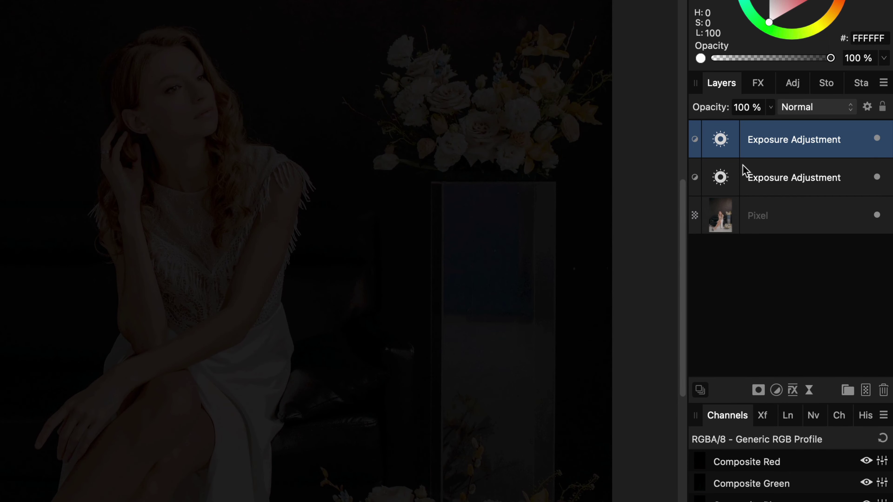
pyautogui.doubleClick(725, 145)
pyautogui.doubleClick(645, 318)
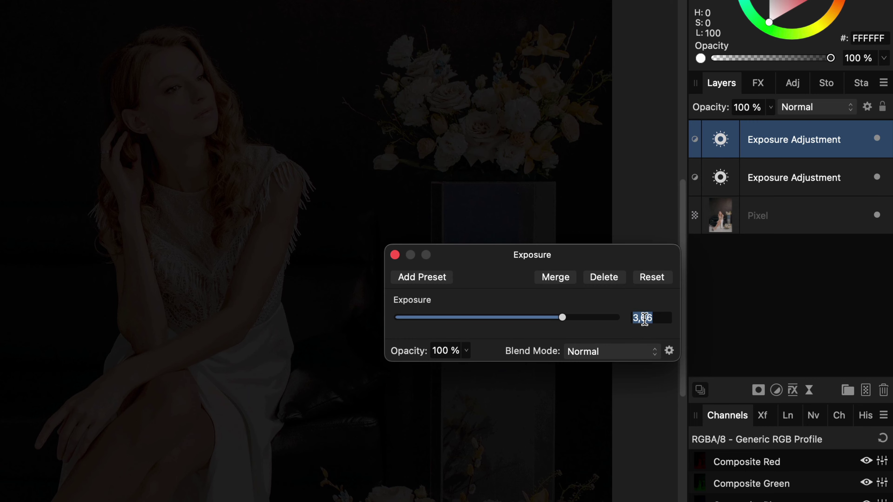
pyautogui.write('10')
pyautogui.press('Return')
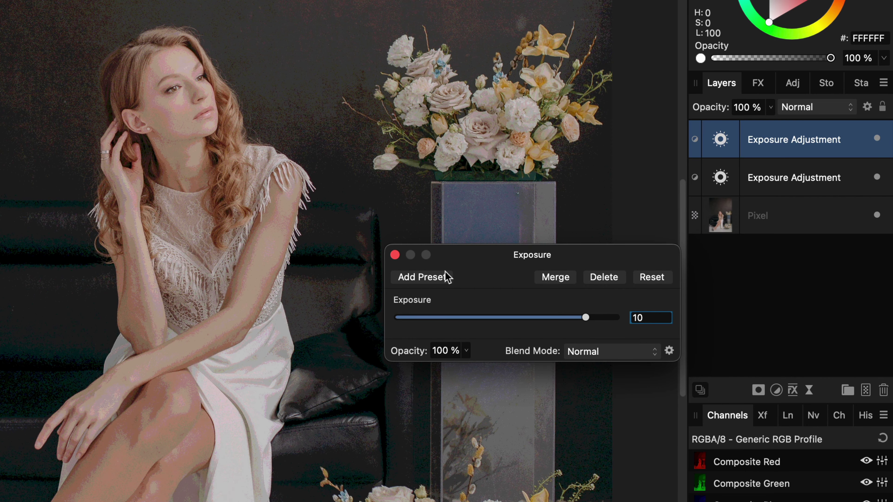
pyautogui.click(395, 255)
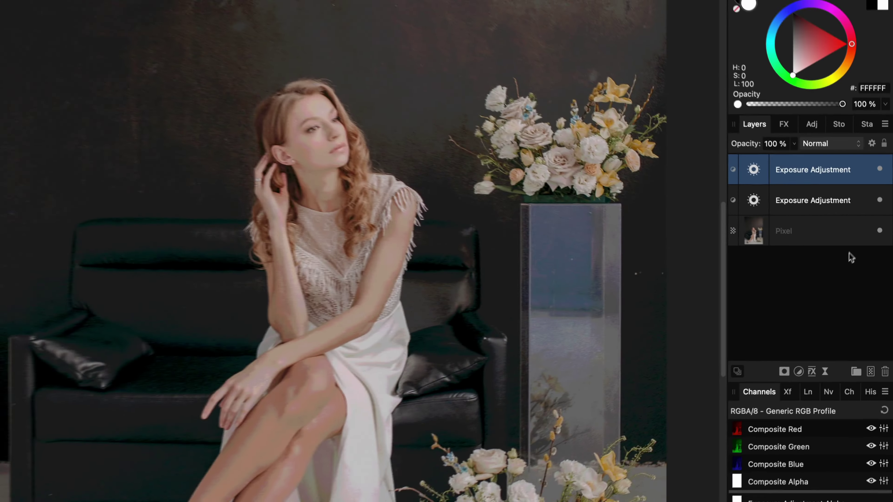
# Step: Select both Exposure layers, show them, then delete them
pyautogui.keyDown('shift'); pyautogui.click(878, 201); pyautogui.keyUp('shift')
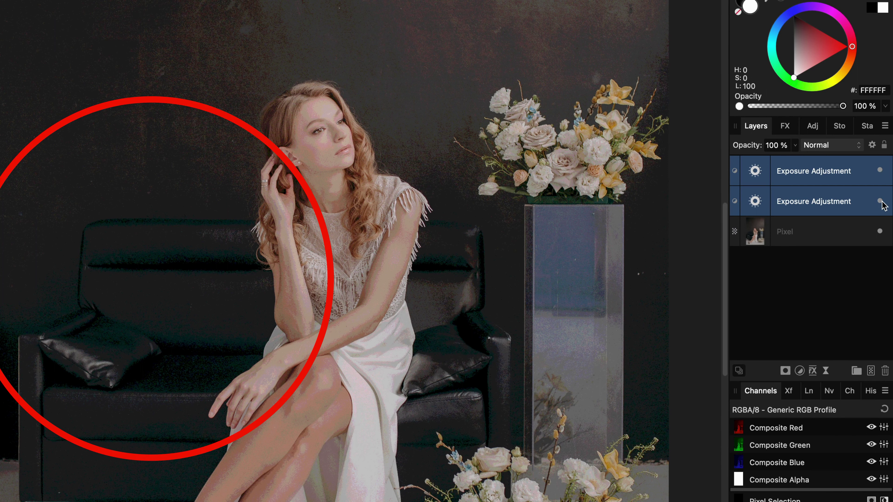
pyautogui.click(880, 201)
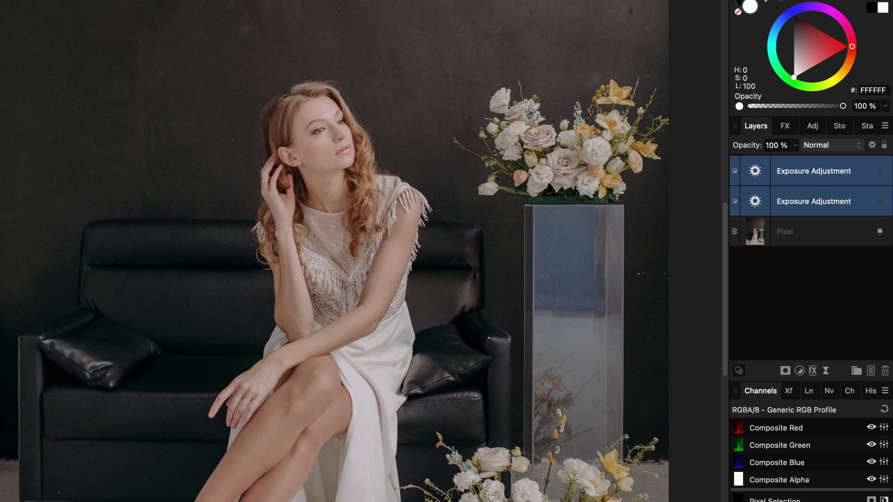
pyautogui.click(885, 370)
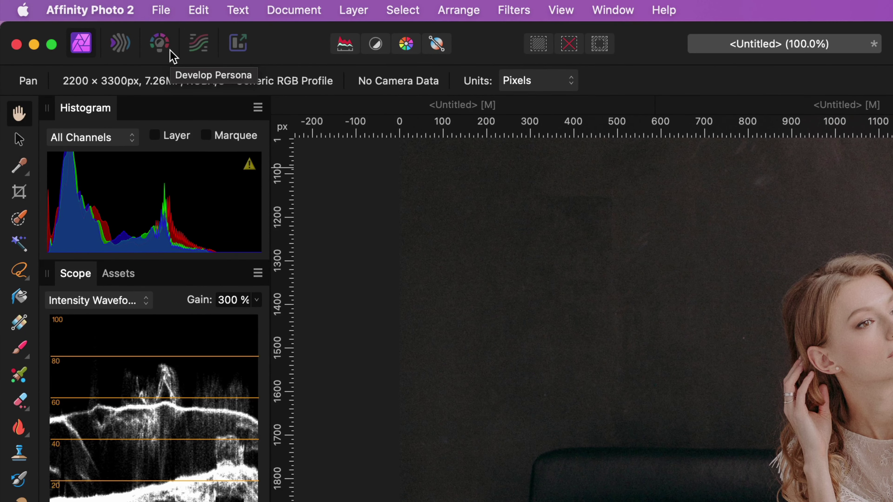
# Step: Enter the Develop persona and try raising Exposure to about 1,69
pyautogui.click(160, 43)
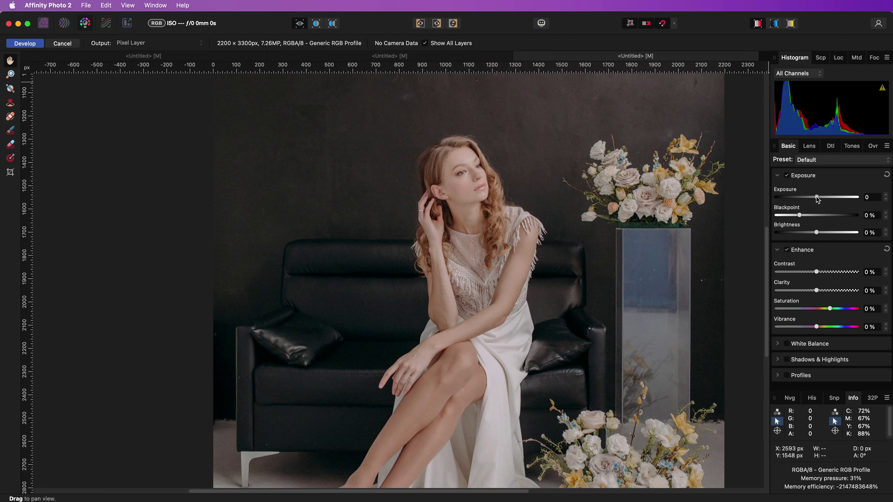
pyautogui.moveTo(816, 197); pyautogui.dragTo(830, 198)
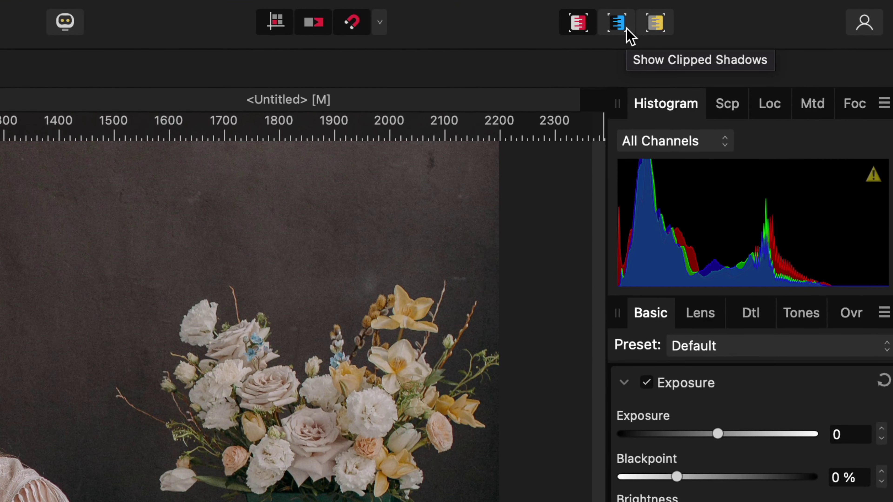
# Step: Turn on the clipped-shadows warning, raise Blackpoint to preview clipping, then reset the Exposure group
pyautogui.click(626, 27)
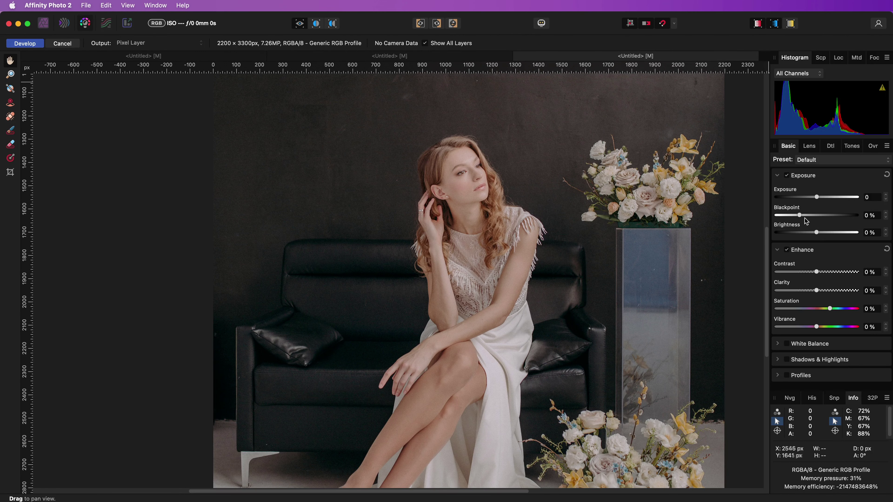
pyautogui.moveTo(800, 216); pyautogui.dragTo(820, 217)
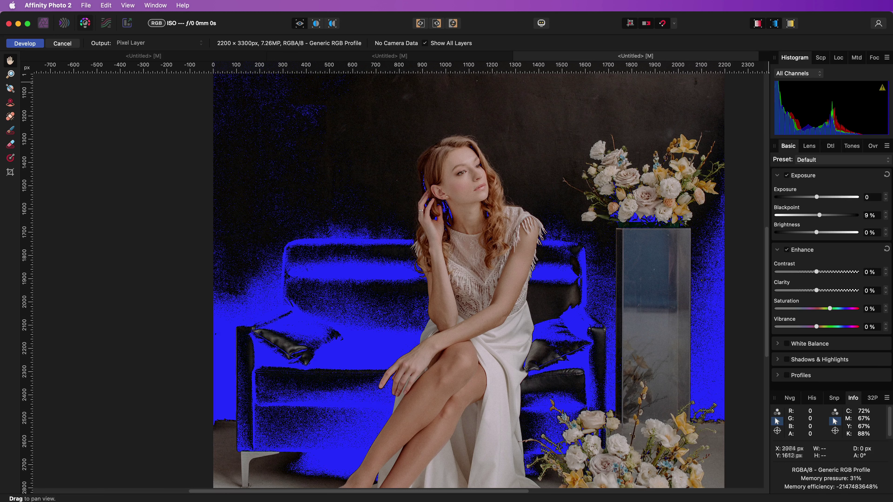
pyautogui.click(886, 174)
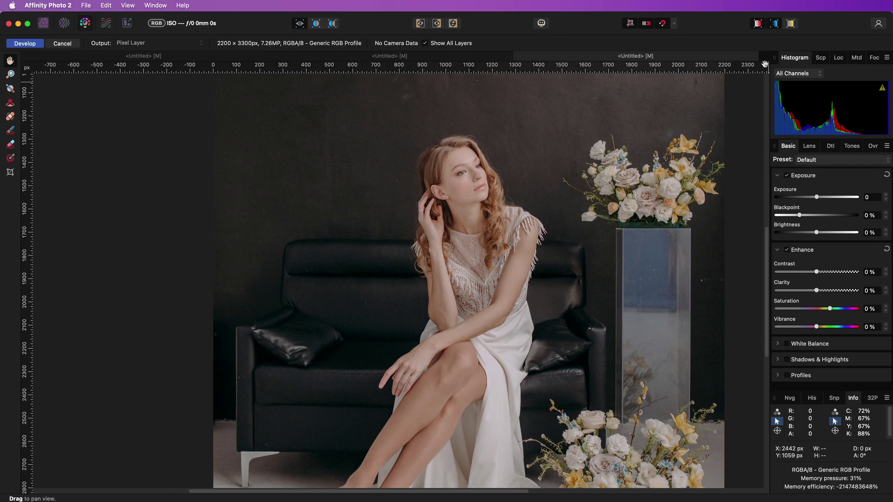
# Step: Swap the clipped-shadows warning for the clipped-tones warning
pyautogui.click(774, 23)
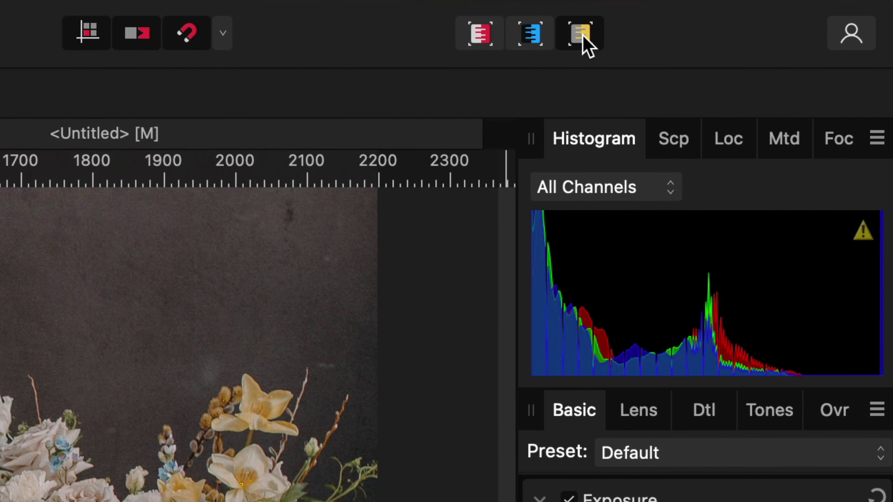
pyautogui.click(580, 34)
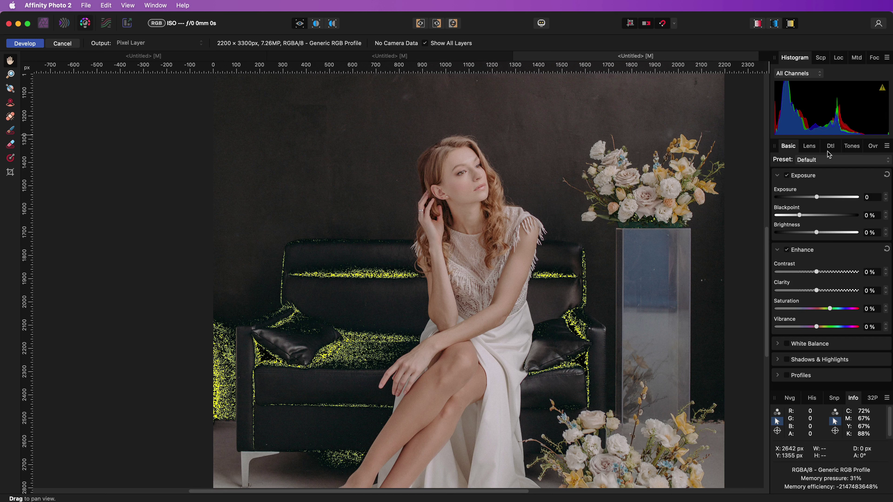
# Step: Enable Develop Curves in Tones and slightly lift the Red channel's black point
pyautogui.click(852, 145)
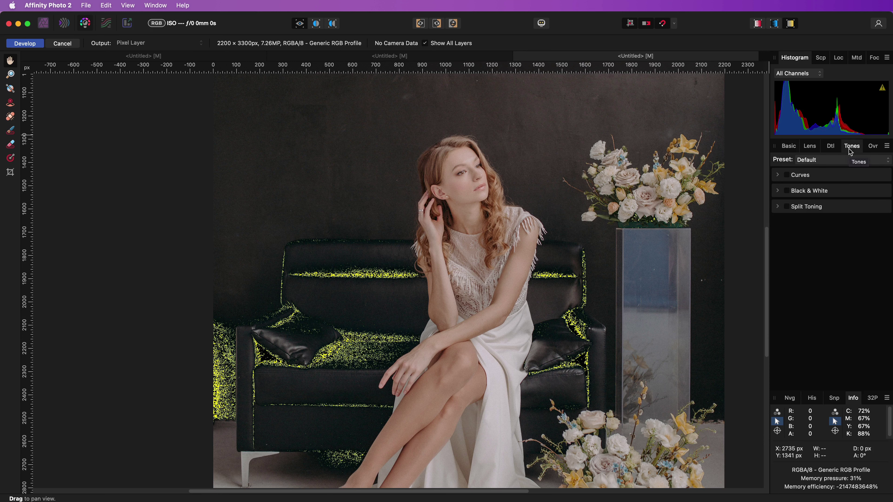
pyautogui.click(778, 175)
pyautogui.click(786, 175)
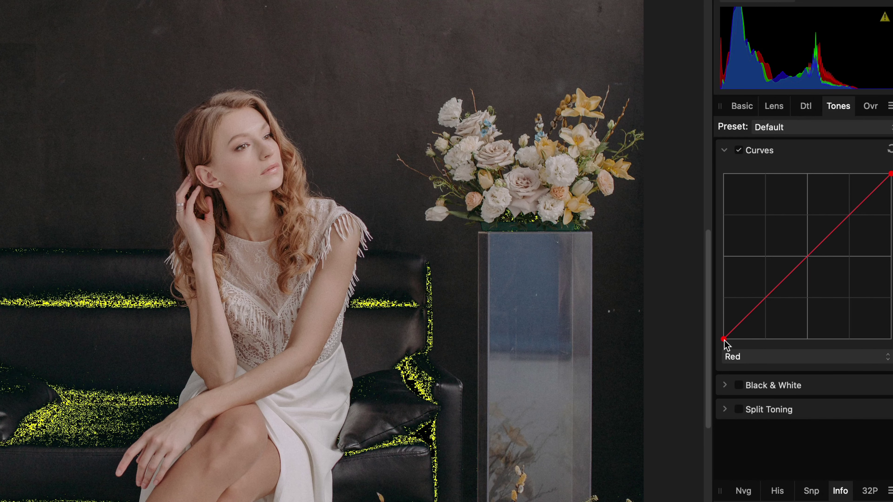
pyautogui.moveTo(724, 339); pyautogui.dragTo(724, 337)
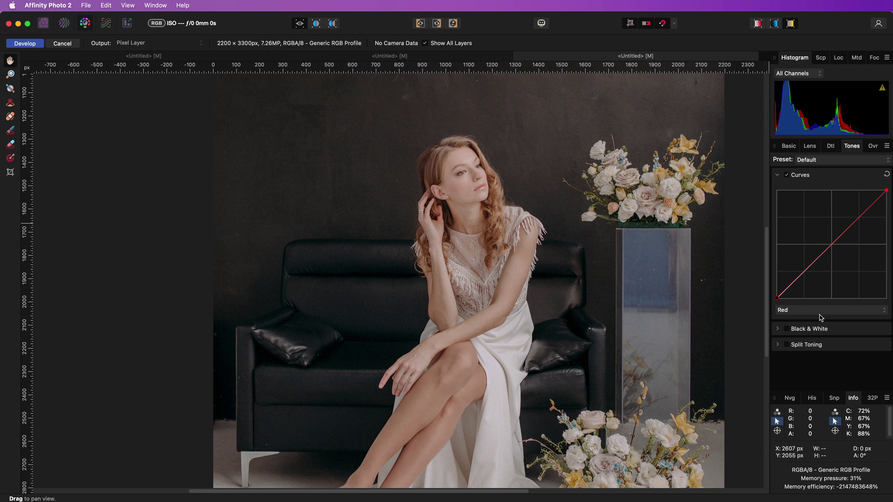
# Step: Switch Curves to the Blue channel, try moving its white point, then restore it to the corner
pyautogui.click(819, 314)
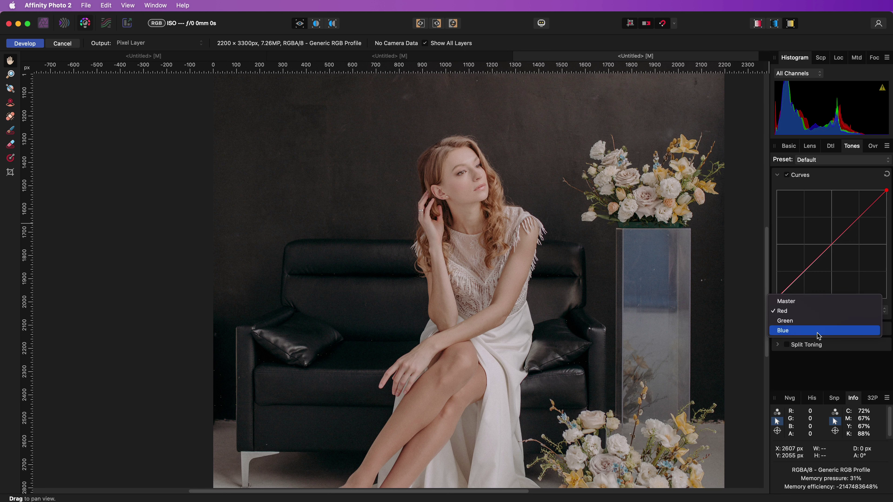
pyautogui.click(818, 331)
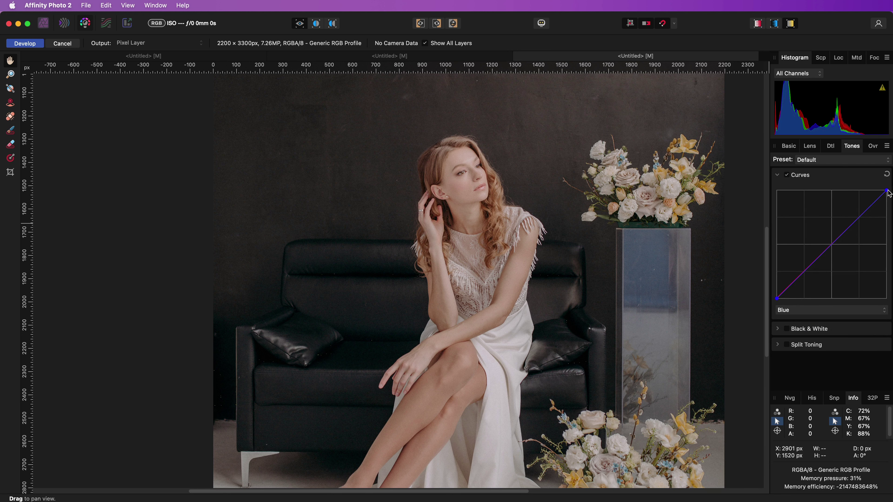
pyautogui.moveTo(885, 193); pyautogui.dragTo(819, 164)
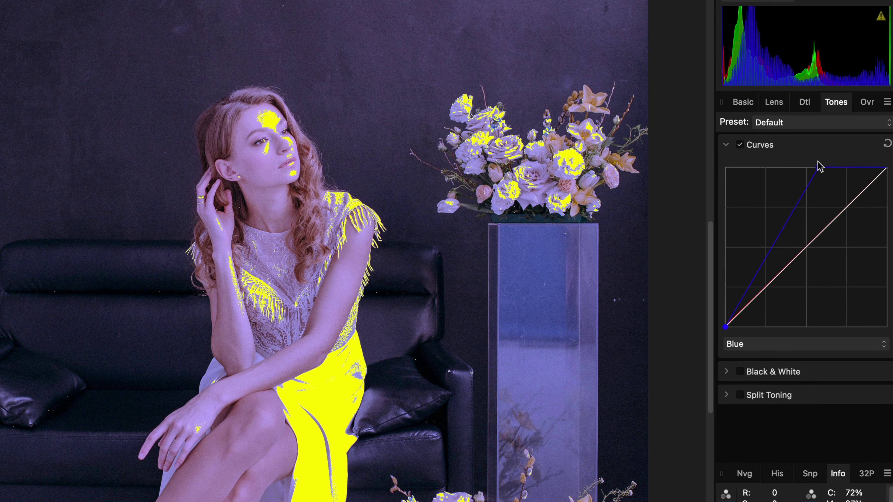
pyautogui.moveTo(818, 163); pyautogui.dragTo(890, 166)
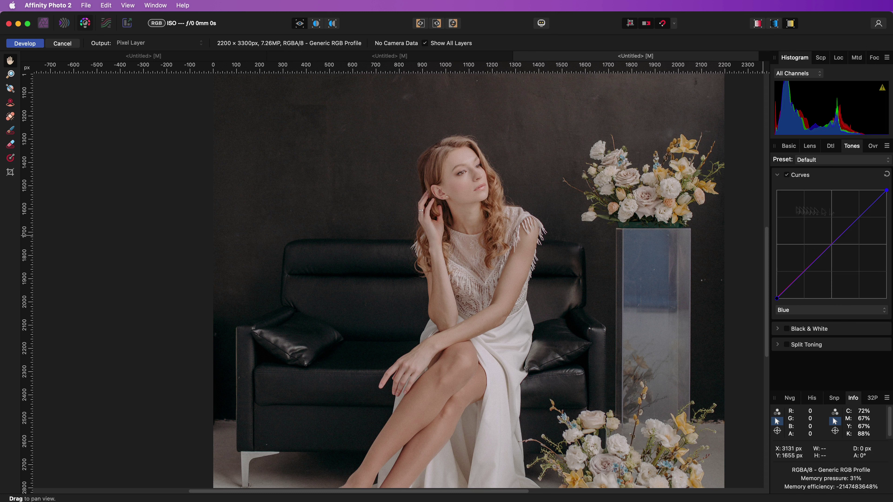
# Step: Cancel out of Develop and scroll through the forum post on clipping warnings
pyautogui.click(62, 45)
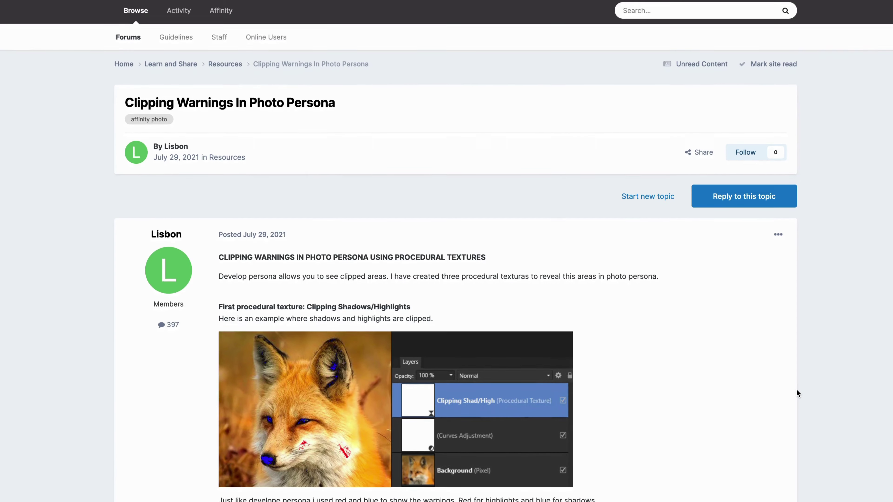
pyautogui.scroll(-1, 796, 390)
pyautogui.scroll(-10, 797, 390)
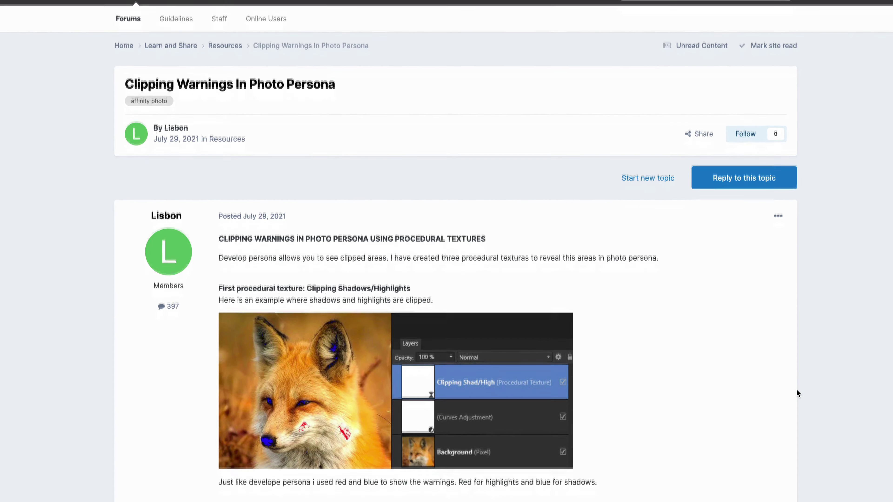
pyautogui.scroll(-20, 797, 390)
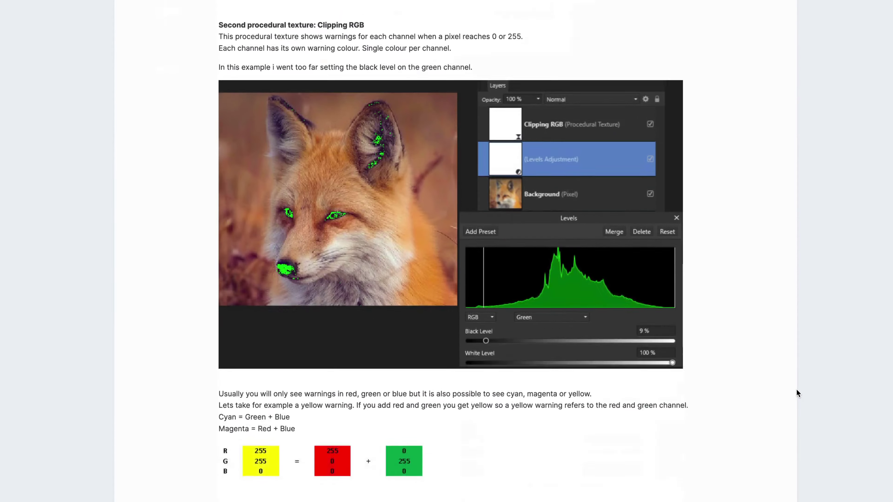
pyautogui.scroll(-7, 797, 391)
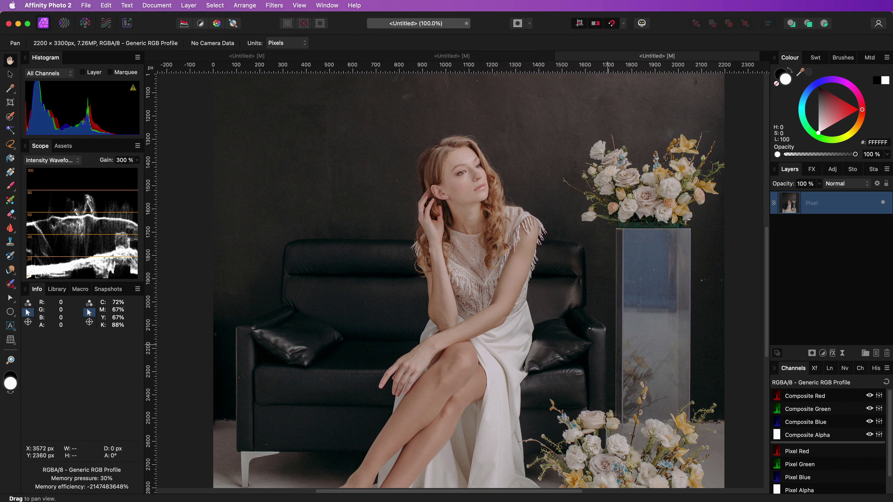
# Step: Add a live Procedural Texture as its own layer above Pixel and apply an equations preset
pyautogui.click(842, 353)
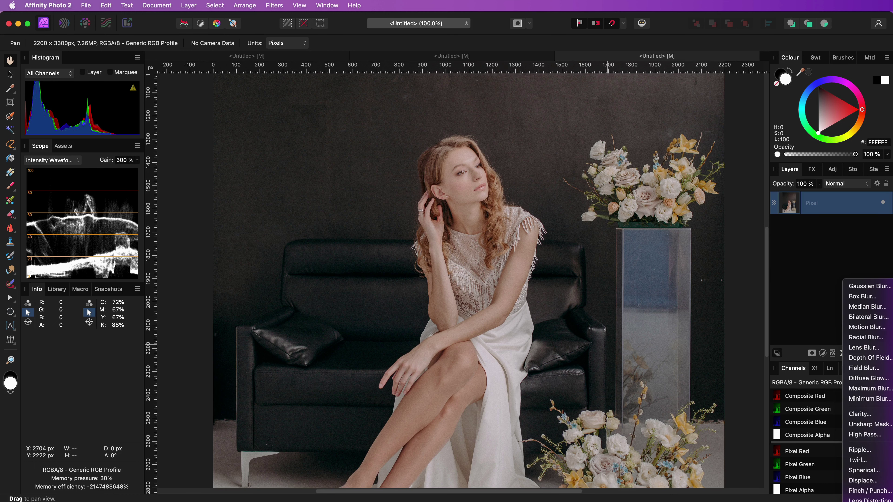
pyautogui.click(867, 500)
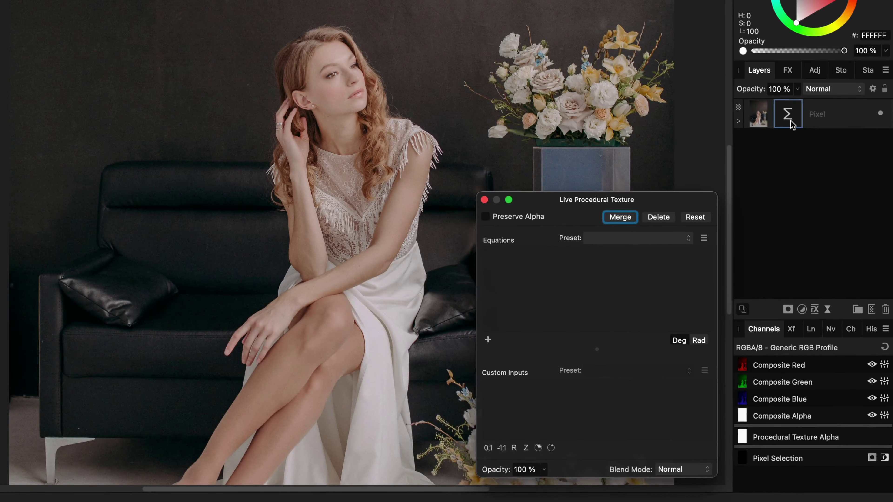
pyautogui.moveTo(792, 123); pyautogui.dragTo(792, 92)
pyautogui.click(612, 238)
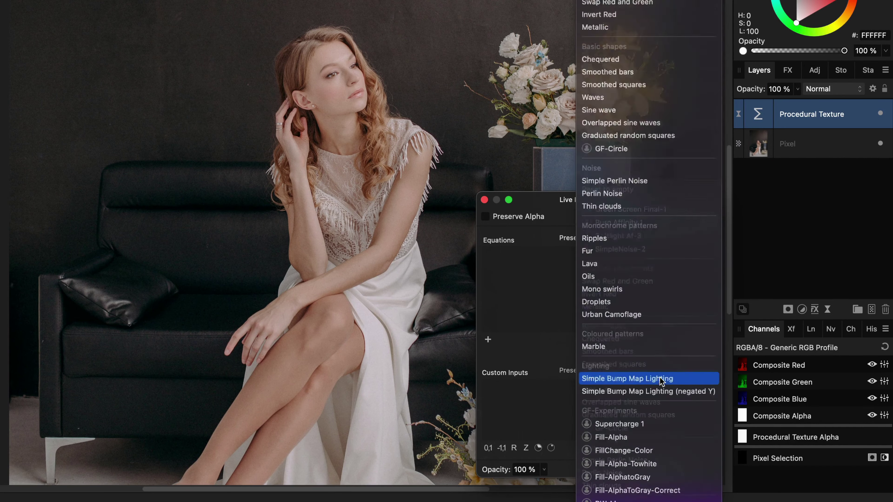
pyautogui.scroll(-5, 661, 380)
pyautogui.click(661, 381)
# Step: Add a high-contrast Curves layer above Pixel, with midpoint lowered and white point pulled left, then hide it
pyautogui.click(809, 144)
pyautogui.click(802, 310)
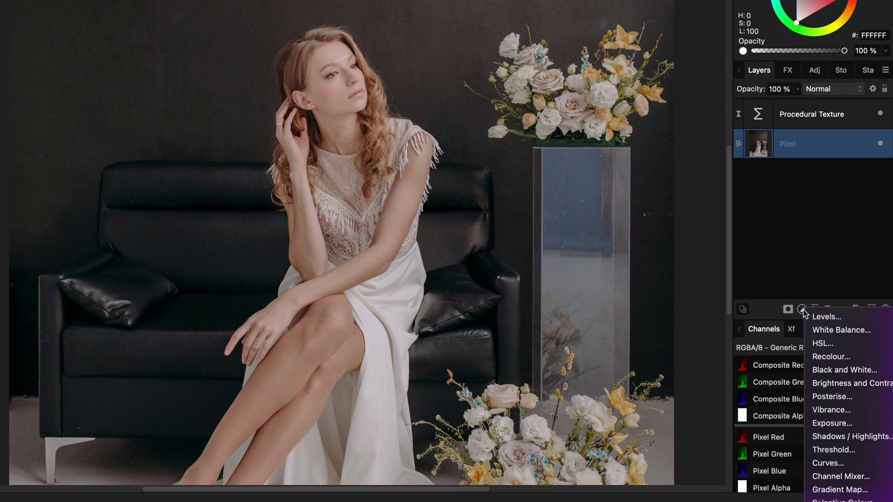
pyautogui.click(827, 463)
pyautogui.moveTo(567, 169); pyautogui.dragTo(575, 211)
pyautogui.moveTo(717, 19); pyautogui.dragTo(647, 19)
pyautogui.moveTo(579, 200); pyautogui.dragTo(577, 194)
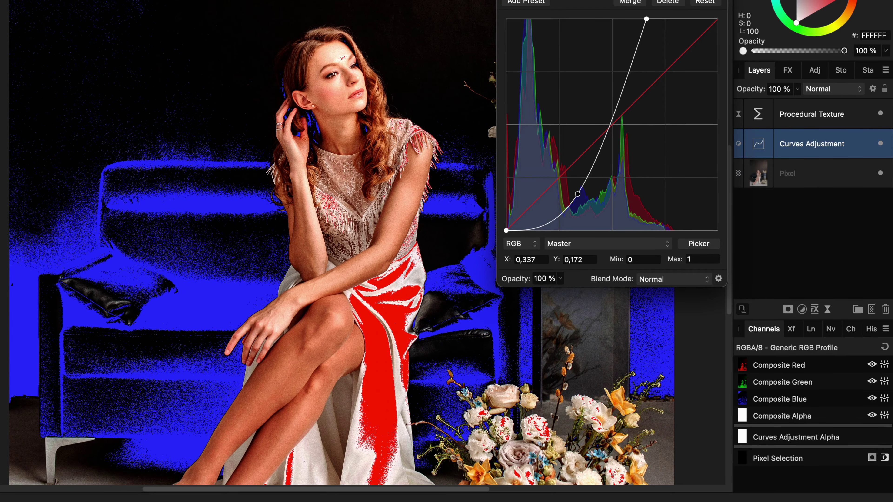
pyautogui.press('Escape')
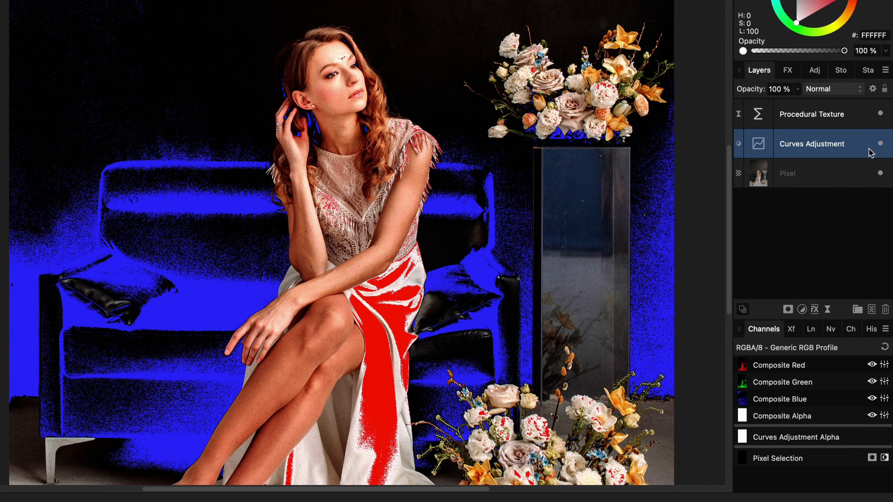
pyautogui.click(880, 143)
# Step: Switch the Procedural Texture to the Clipping RGB preset so clipped sofa shadows show red
pyautogui.doubleClick(764, 116)
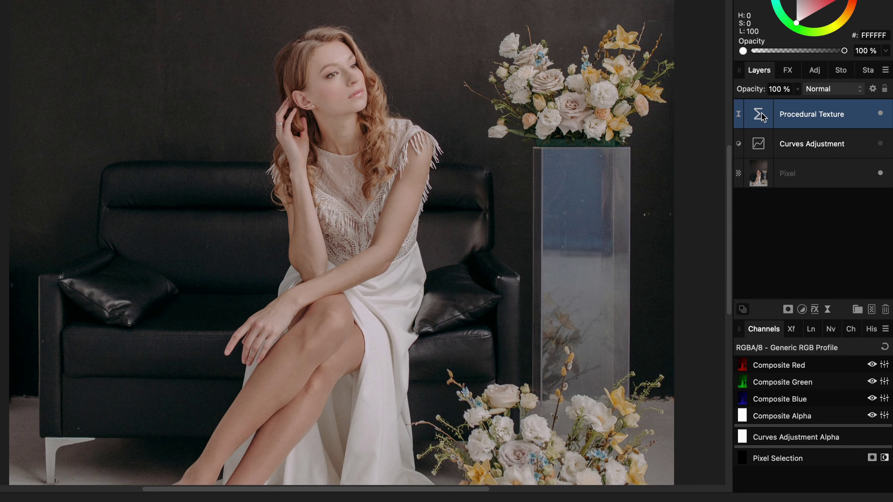
pyautogui.click(660, 237)
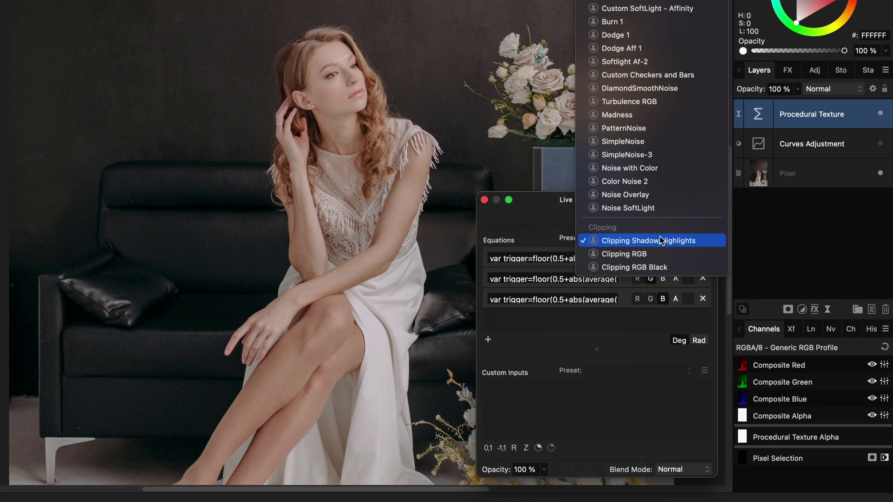
pyautogui.click(662, 255)
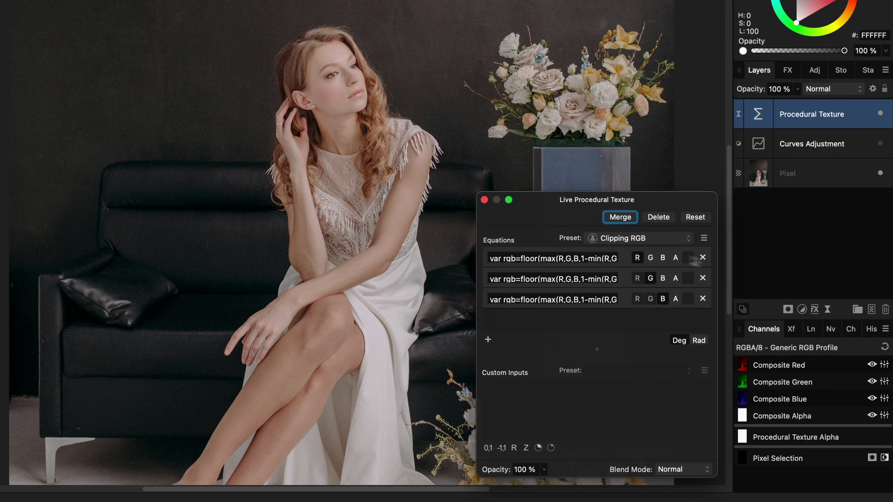
pyautogui.click(484, 200)
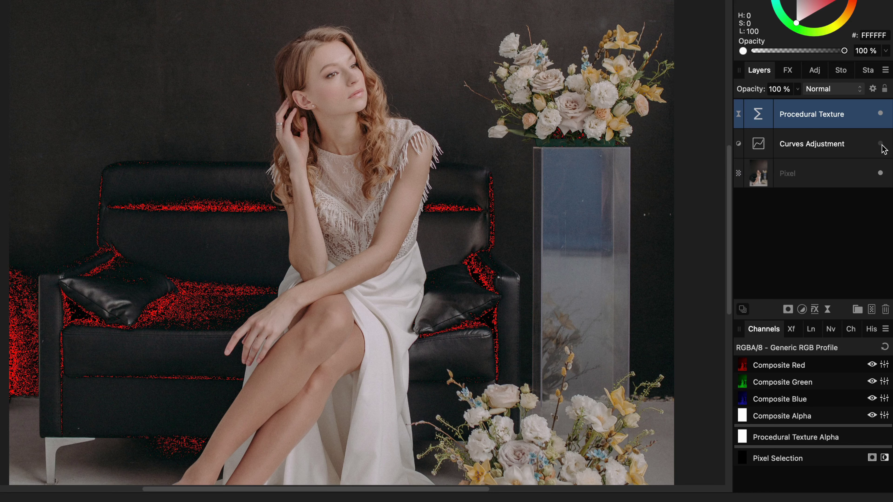
# Step: Show the Curves layer again and move its Green channel black point right to 0,051
pyautogui.click(881, 145)
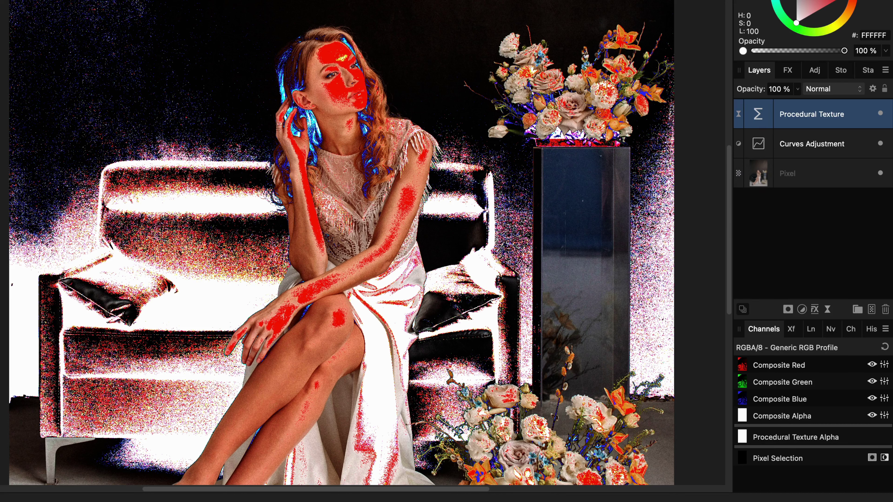
pyautogui.doubleClick(769, 145)
pyautogui.click(632, 244)
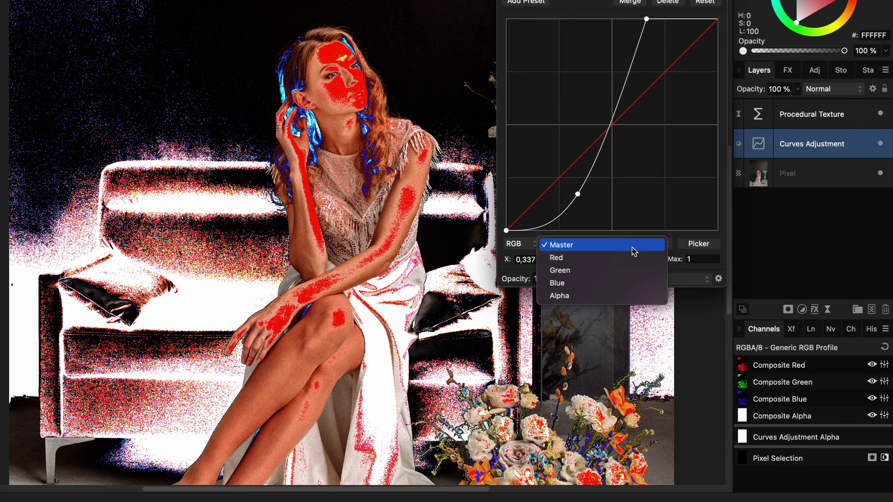
pyautogui.click(625, 270)
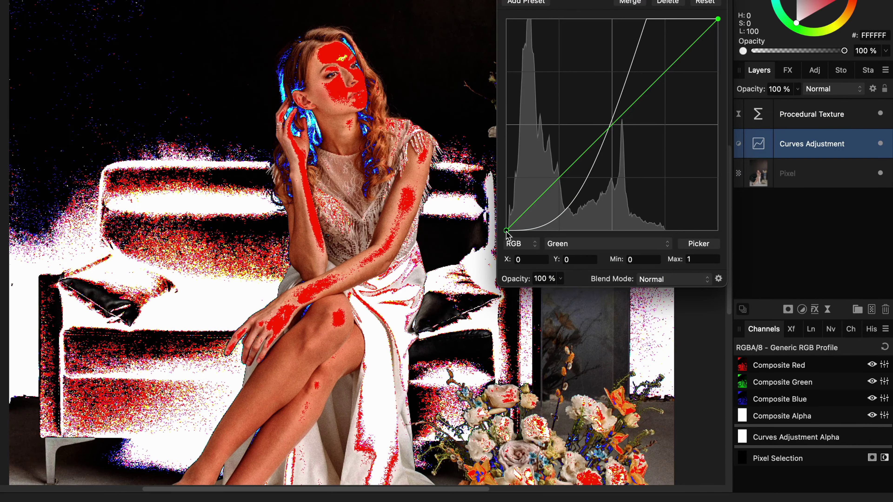
pyautogui.moveTo(507, 231); pyautogui.dragTo(517, 230)
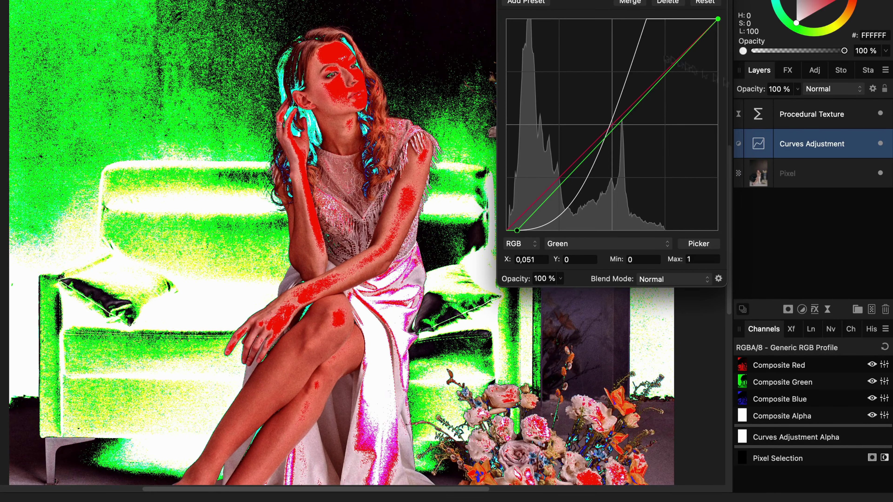
pyautogui.press('Escape')
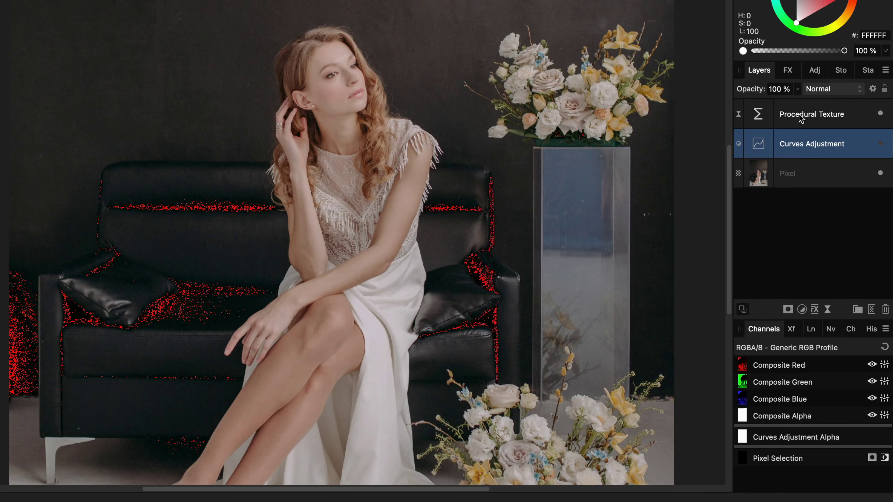
# Step: Change the Procedural Texture preset to Clipping RGB Black, then reopen the Curves Adjustment settings
pyautogui.click(758, 116)
pyautogui.click(633, 238)
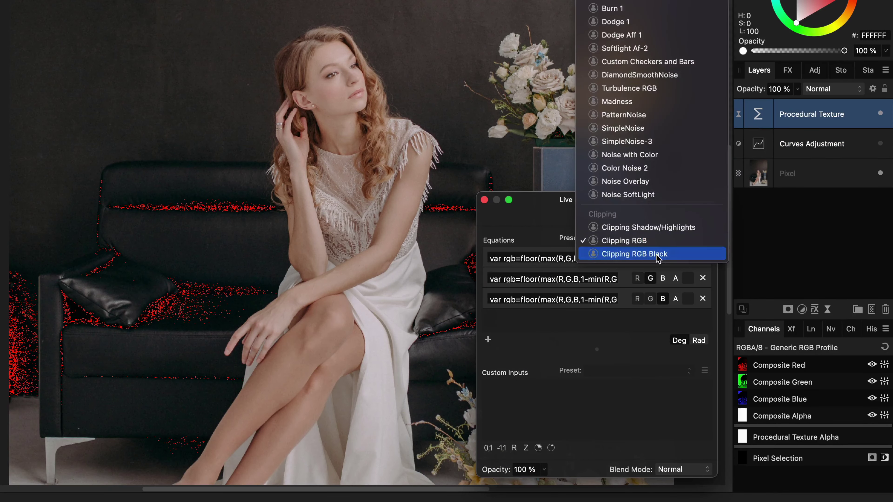
pyautogui.click(658, 259)
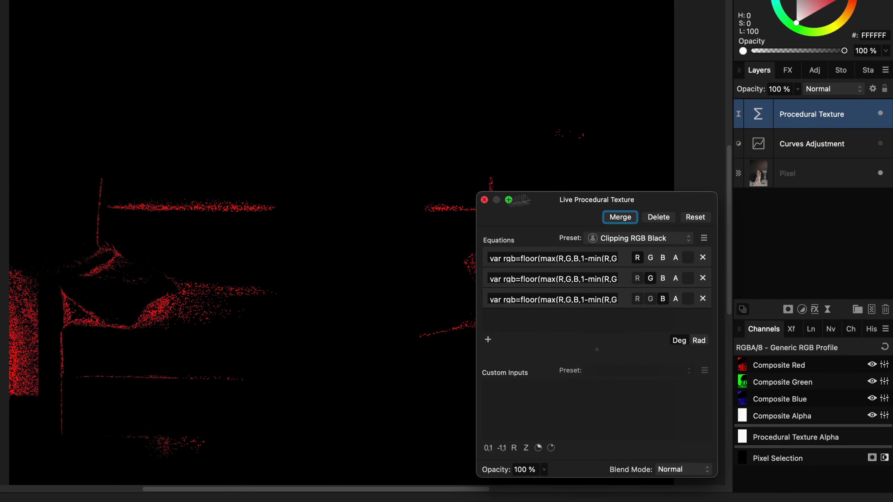
pyautogui.click(485, 201)
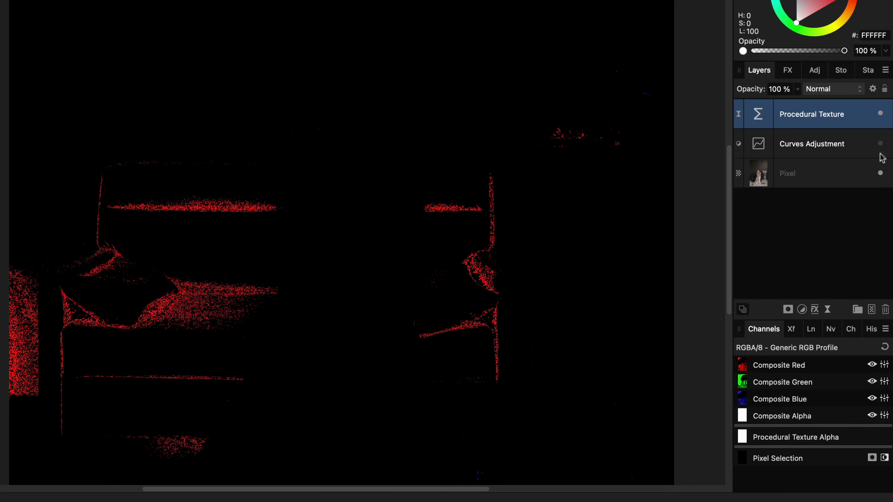
pyautogui.click(881, 144)
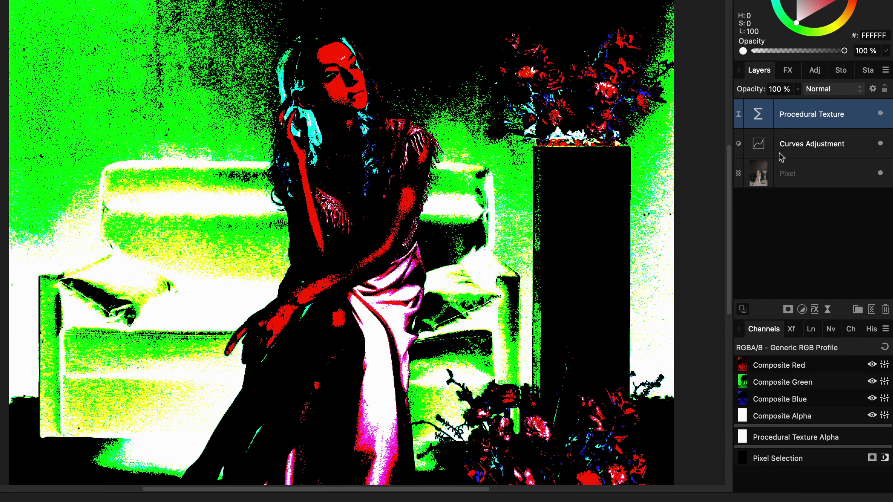
pyautogui.doubleClick(758, 144)
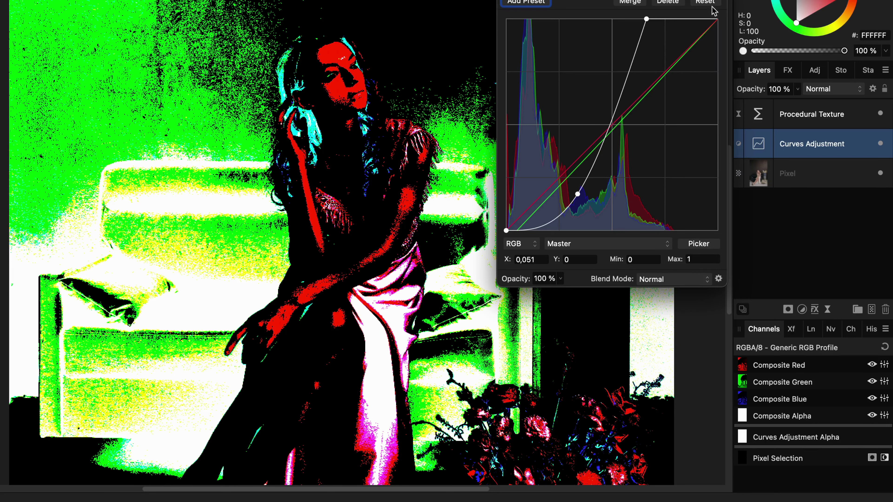
# Step: Reset the Curves to a straight line and add a Levels adjustment above it
pyautogui.click(706, 3)
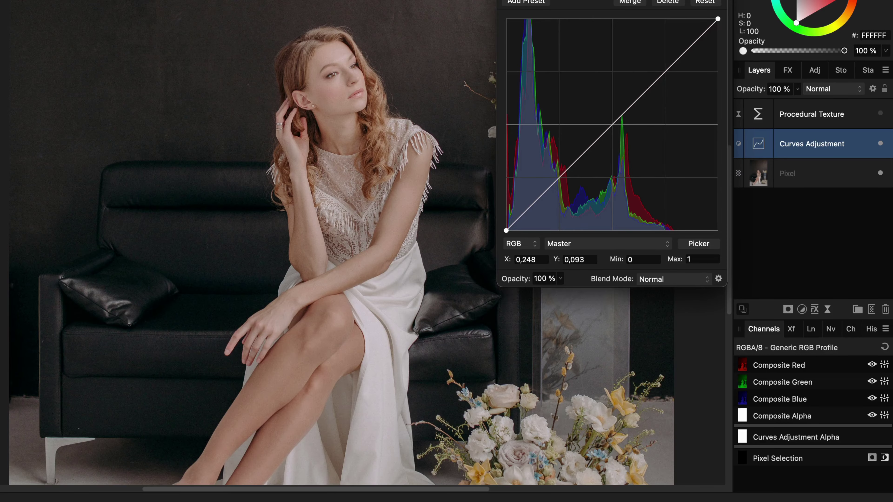
pyautogui.press('Escape')
pyautogui.click(802, 311)
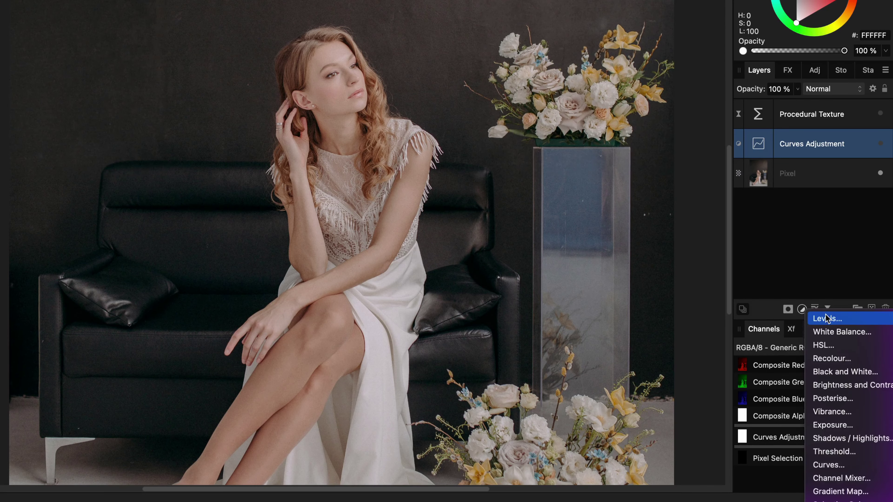
pyautogui.click(827, 316)
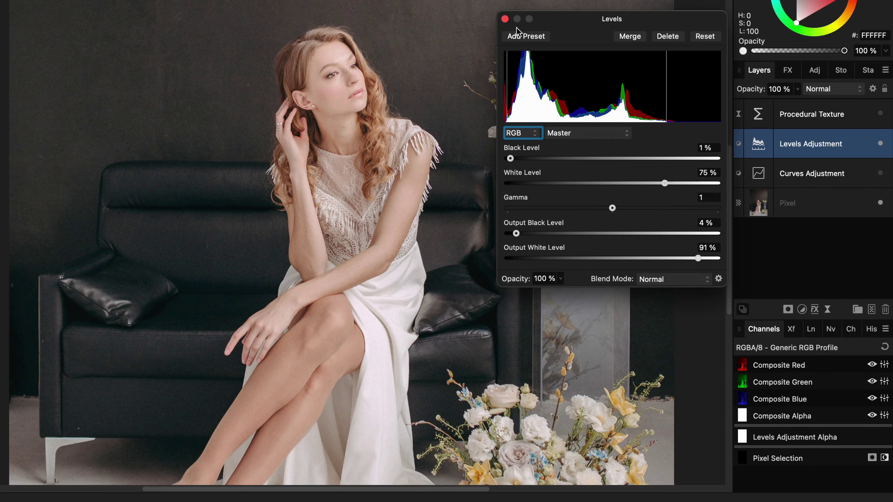
pyautogui.click(505, 19)
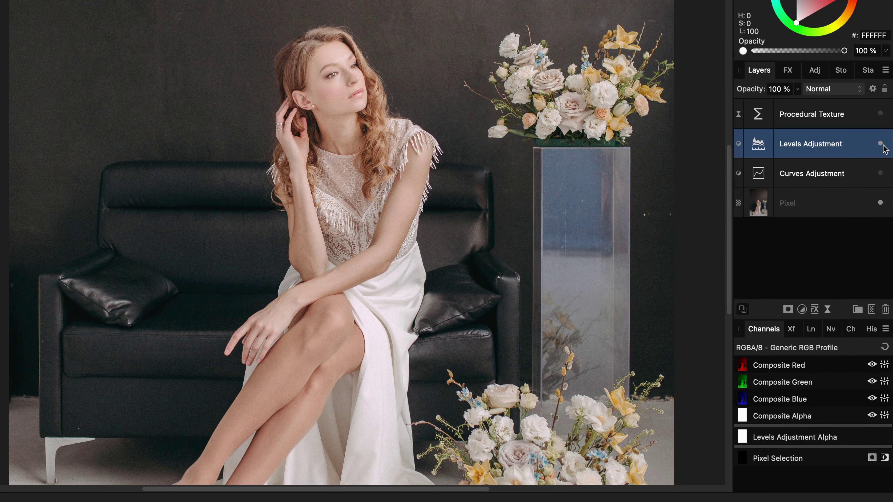
pyautogui.click(880, 144)
pyautogui.click(881, 144)
# Step: Delete the Levels layer and scale the Shadow/Highlight Warning title down to fit the canvas
pyautogui.press('Delete')
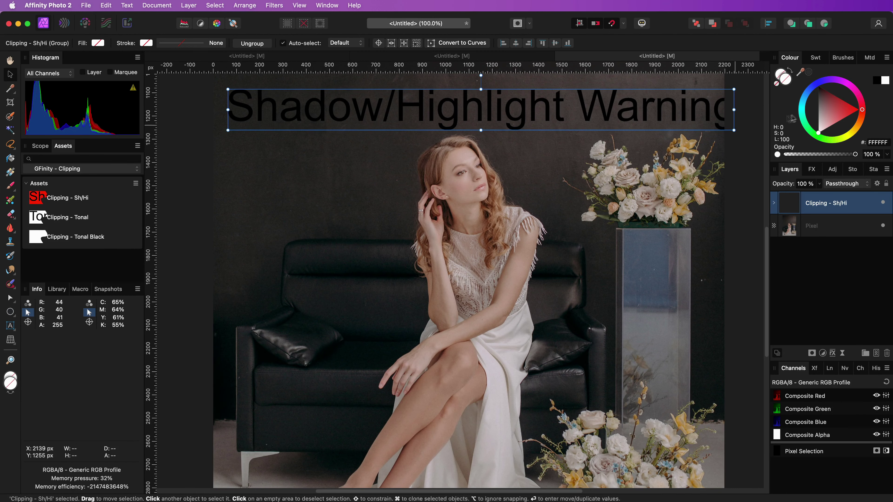
pyautogui.moveTo(734, 131); pyautogui.dragTo(528, 101)
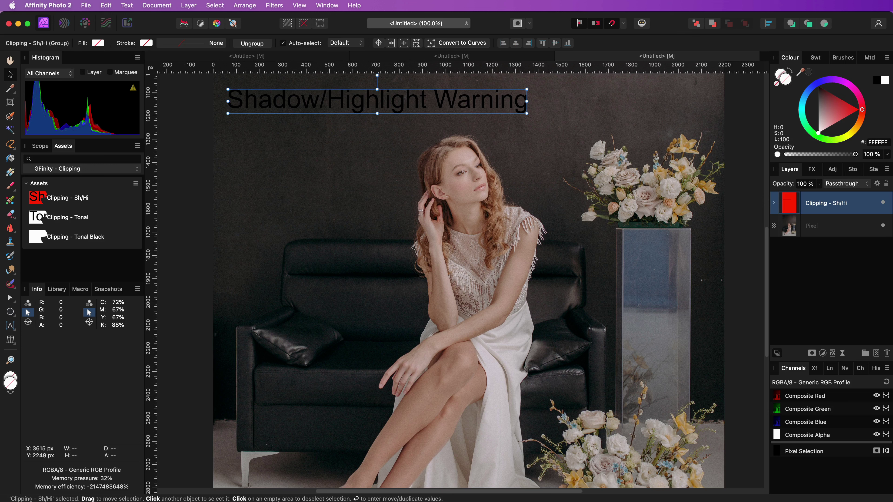
# Step: Add a Curves adjustment on the photo layer with its midtones pulled down to darken
pyautogui.click(831, 232)
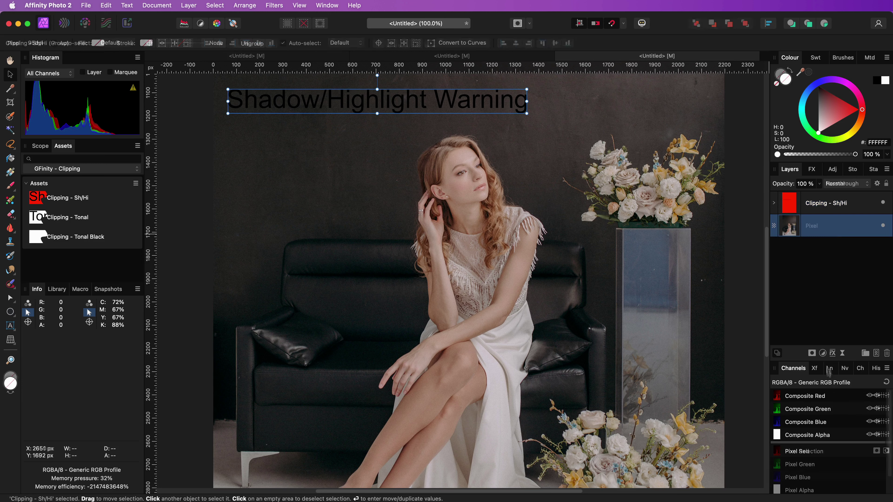
pyautogui.click(823, 353)
pyautogui.click(844, 464)
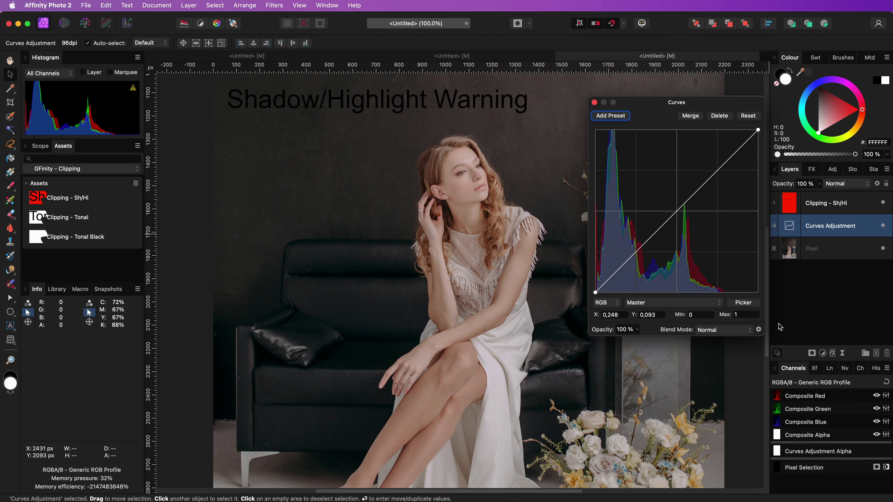
pyautogui.moveTo(676, 214); pyautogui.dragTo(677, 256)
pyautogui.click(594, 102)
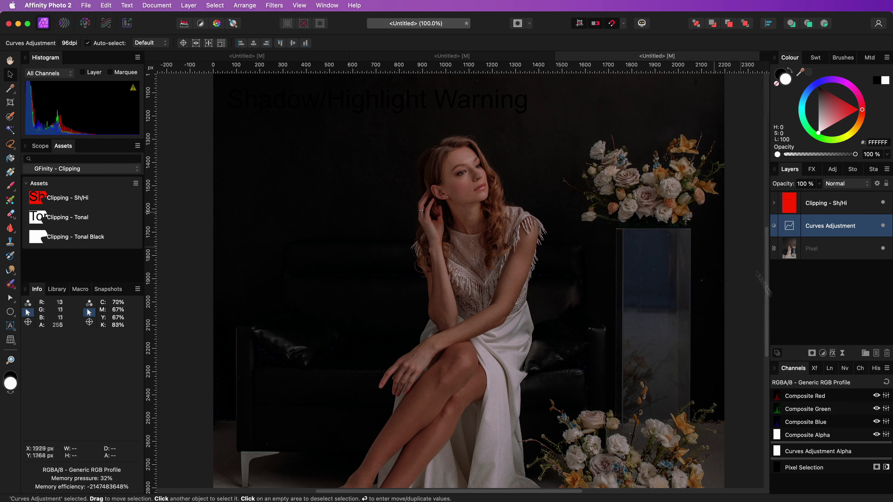
# Step: Add a second Curves bent strongly upward, white point moved left, to brighten the midtones
pyautogui.click(823, 353)
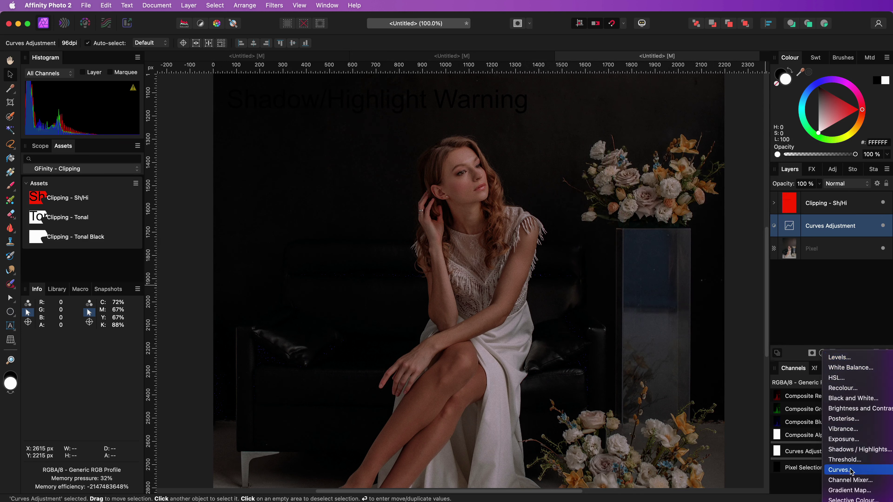
pyautogui.click(844, 470)
pyautogui.moveTo(711, 255); pyautogui.dragTo(706, 130)
pyautogui.moveTo(652, 192); pyautogui.dragTo(642, 162)
pyautogui.moveTo(706, 130); pyautogui.dragTo(695, 131)
pyautogui.moveTo(641, 163); pyautogui.dragTo(644, 169)
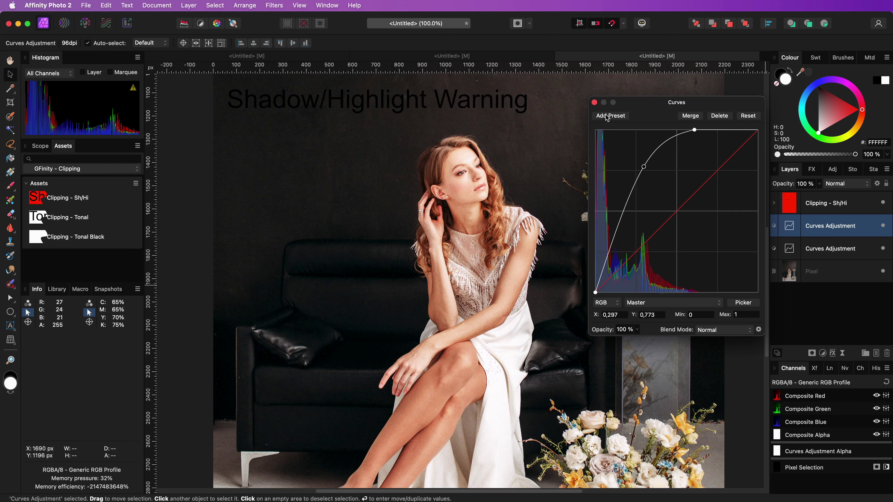
# Step: Hide the Shadow/Highlight Warning layer and select both Curves adjustments
pyautogui.click(594, 102)
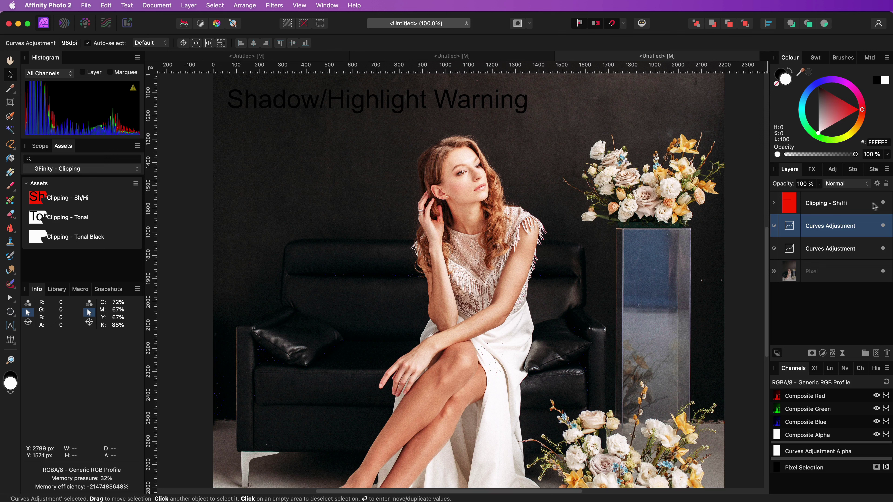
pyautogui.click(883, 203)
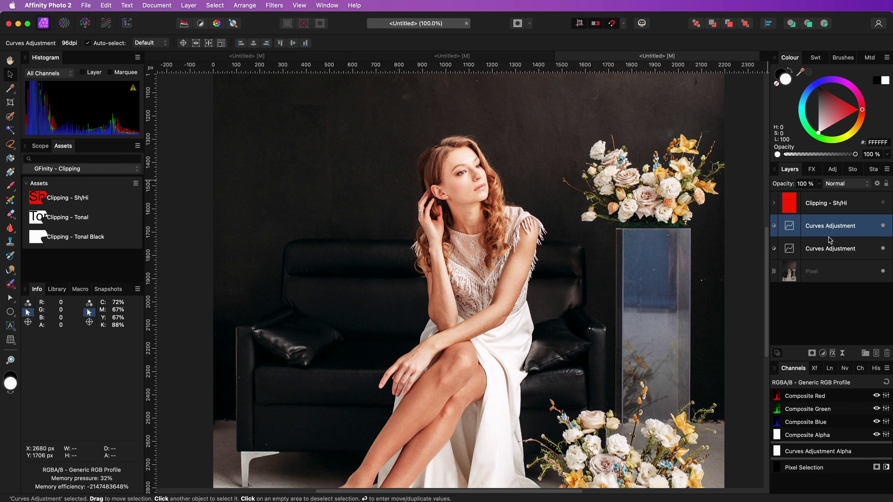
pyautogui.keyDown('shift'); pyautogui.click(831, 243); pyautogui.keyUp('shift')
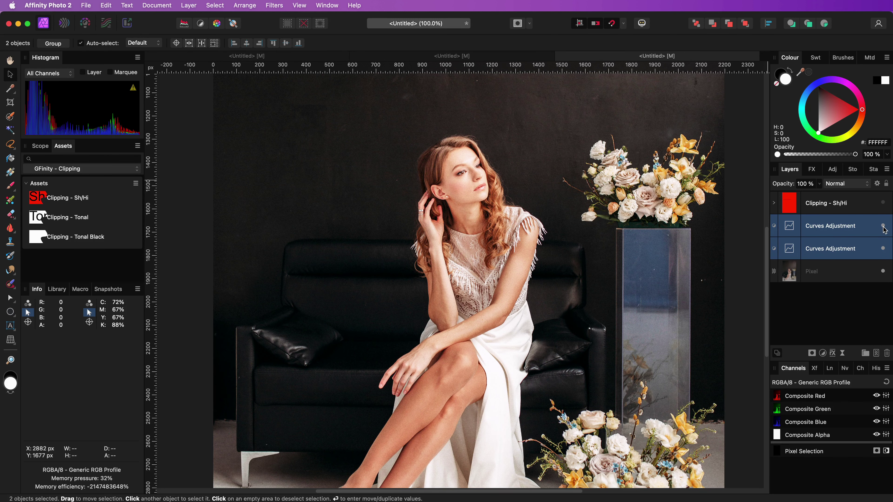
pyautogui.click(884, 226)
pyautogui.click(884, 227)
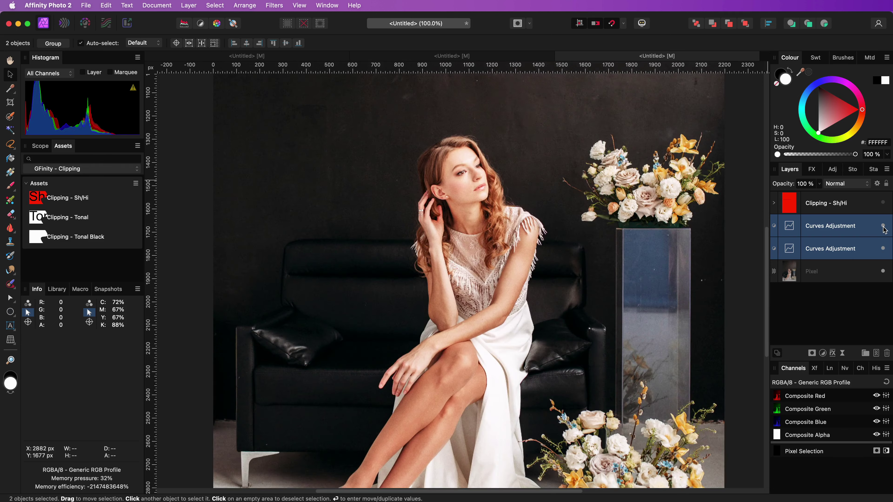
# Step: Group the two Curves adjustments and set the group's opacity to 47%
pyautogui.press('super+0')
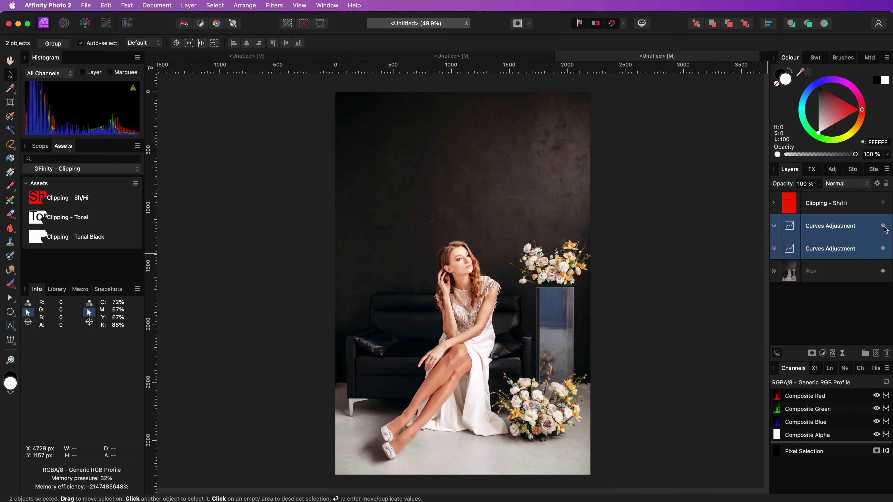
pyautogui.press('super+g')
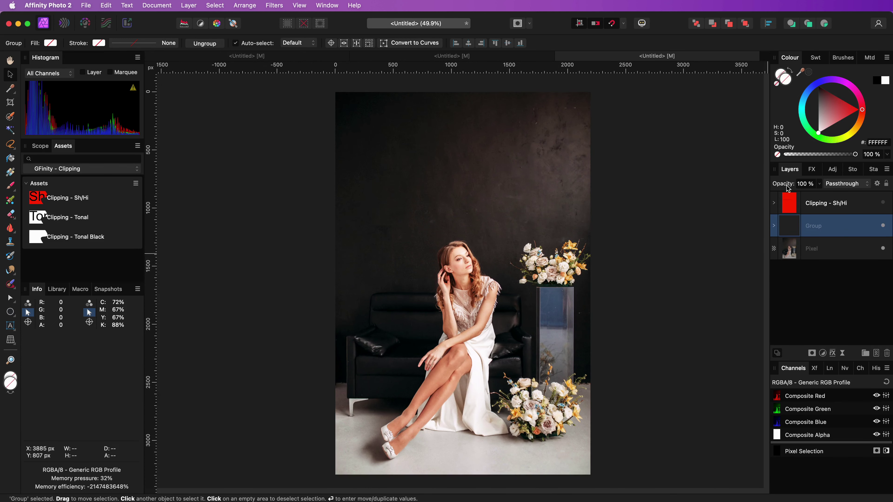
pyautogui.moveTo(786, 186); pyautogui.dragTo(761, 186)
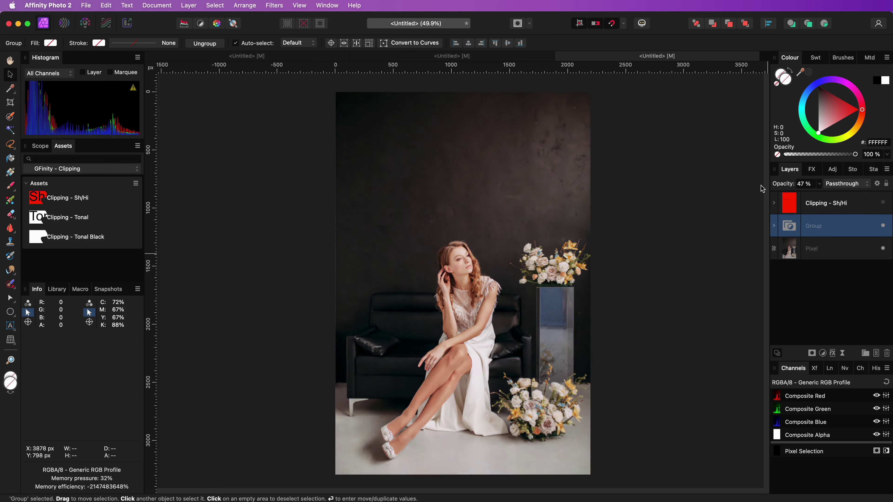
pyautogui.click(883, 226)
pyautogui.click(883, 226)
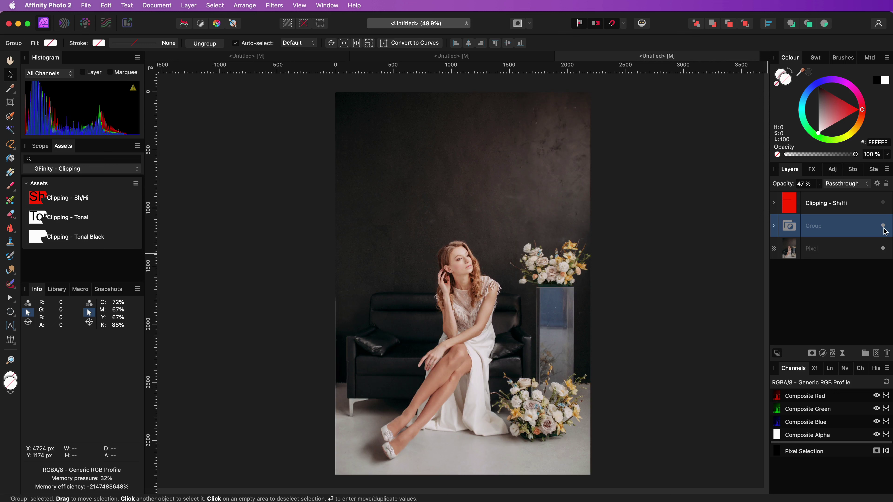
pyautogui.click(883, 228)
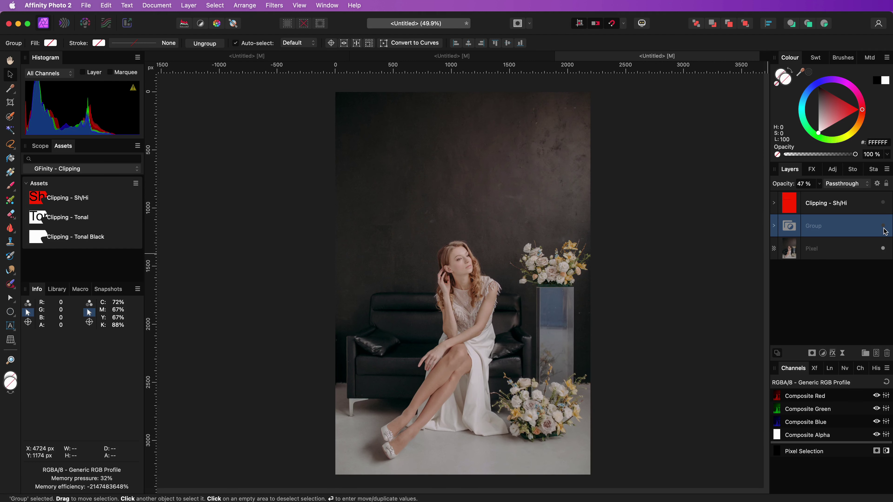
pyautogui.click(884, 227)
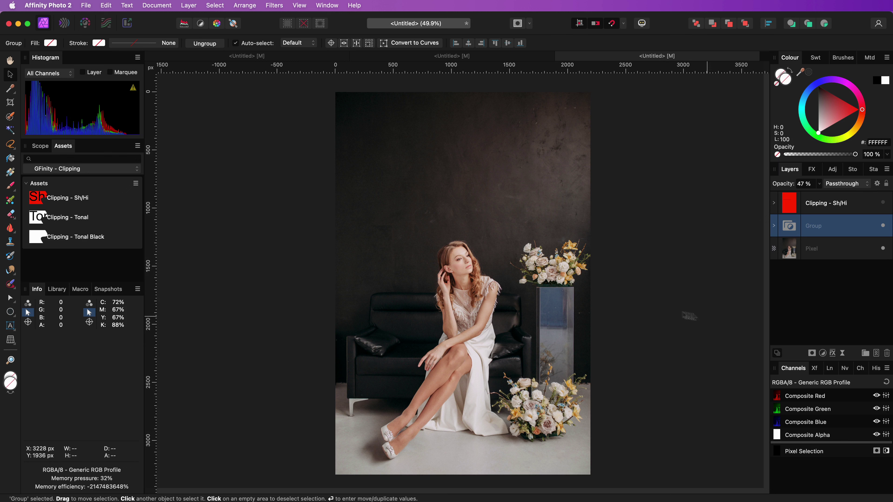
pyautogui.click(561, 306)
pyautogui.press('super+1')
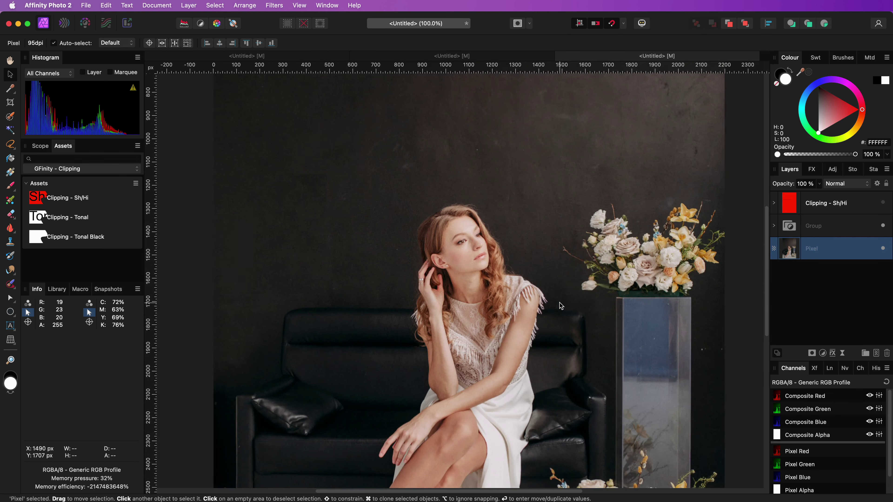
pyautogui.scroll(-5, 562, 337)
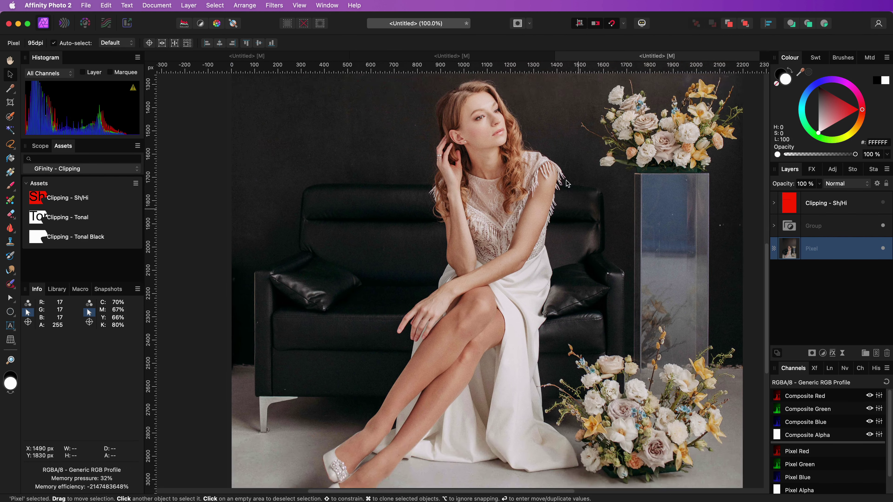
pyautogui.hscroll(1, 559, 224)
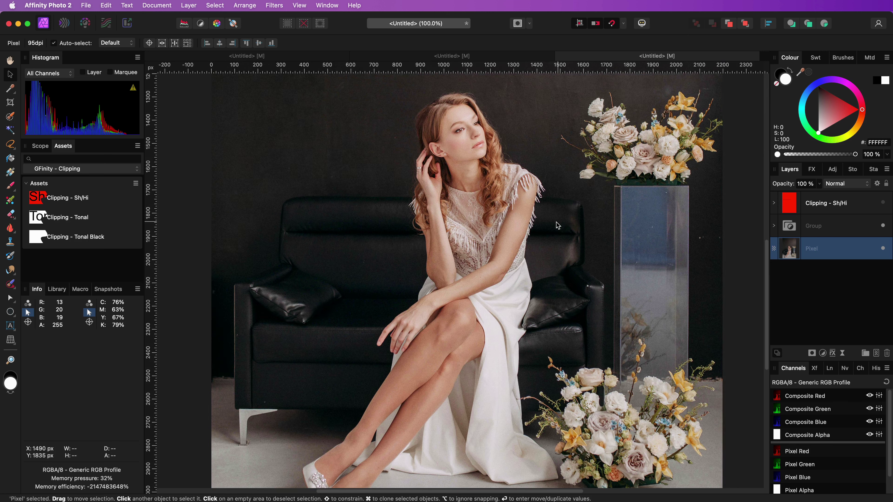
pyautogui.scroll(1, 555, 231)
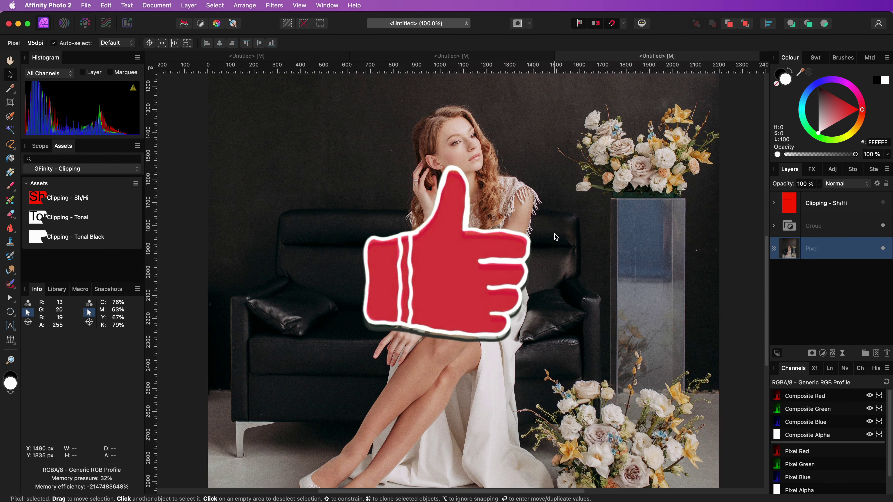
pyautogui.click(884, 226)
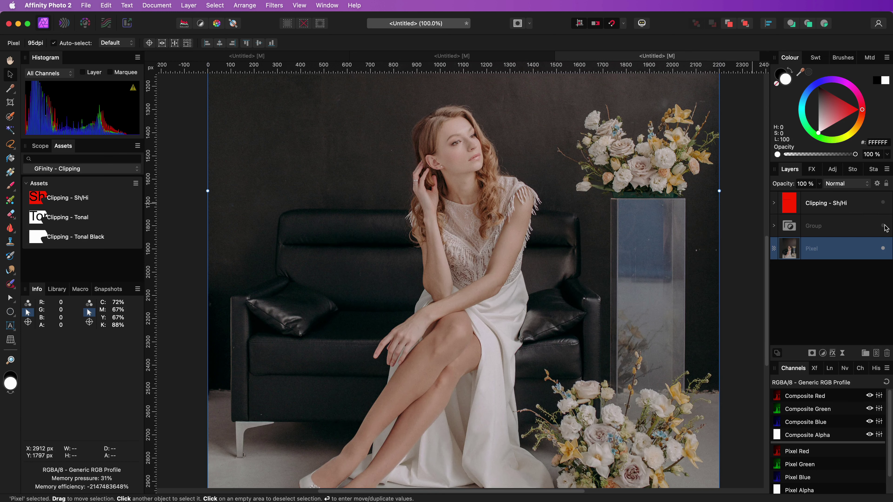